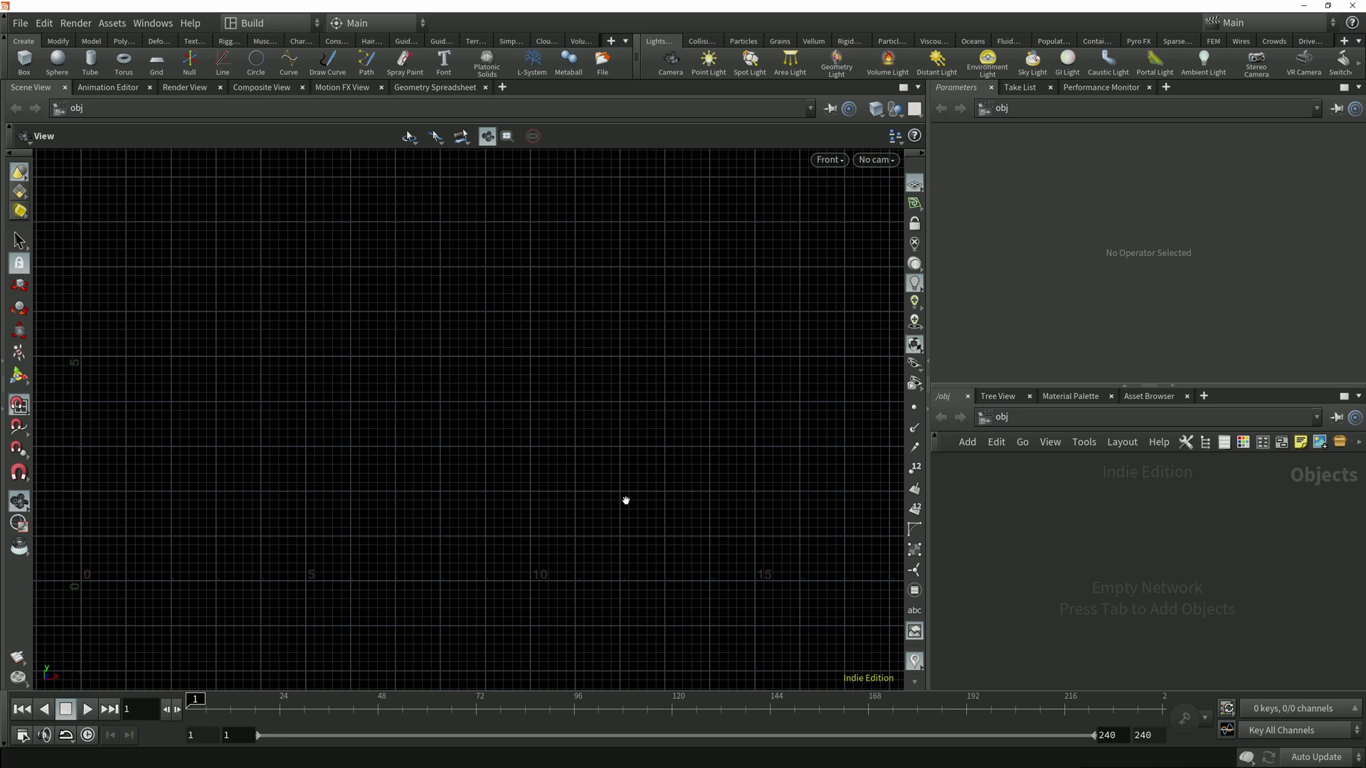
Start a new curve with Primitive Type NURBS and Method Breakpoints
click(297, 67)
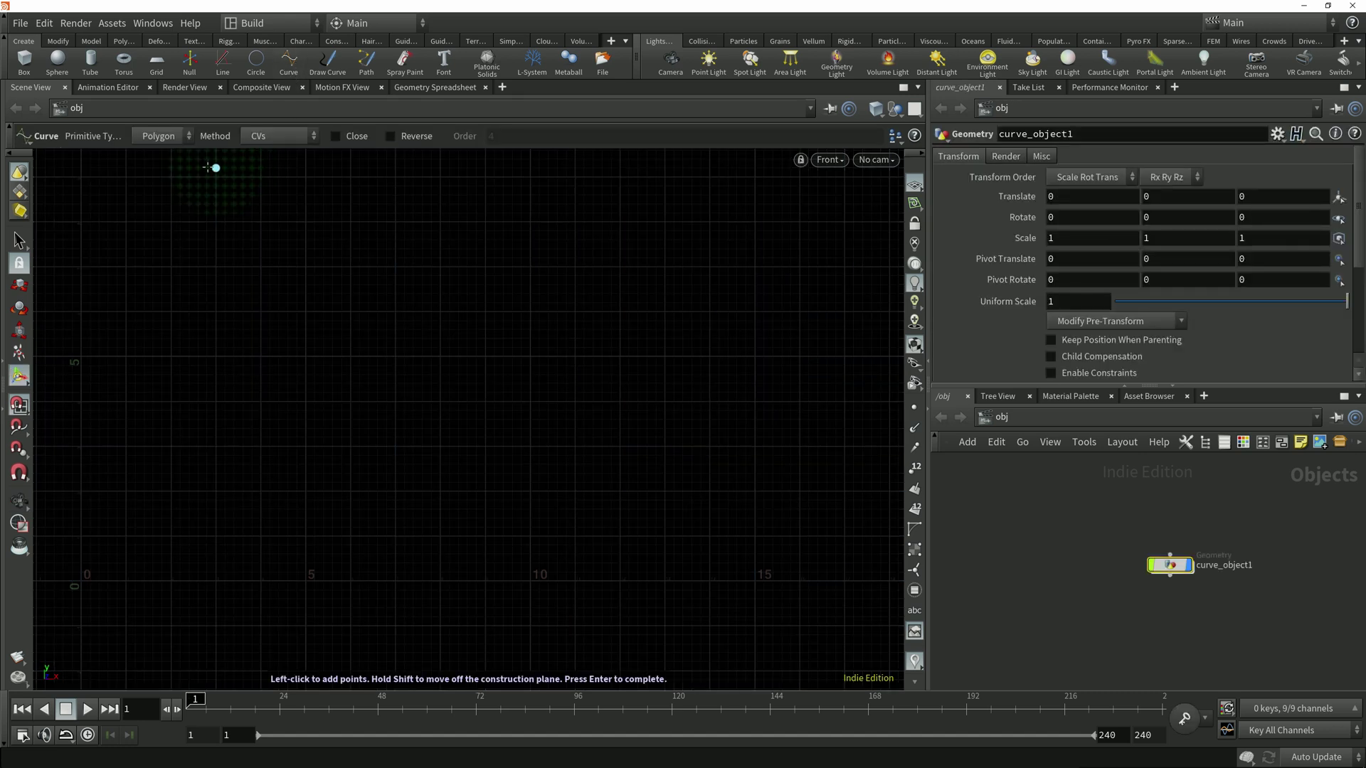
click(158, 136)
click(153, 164)
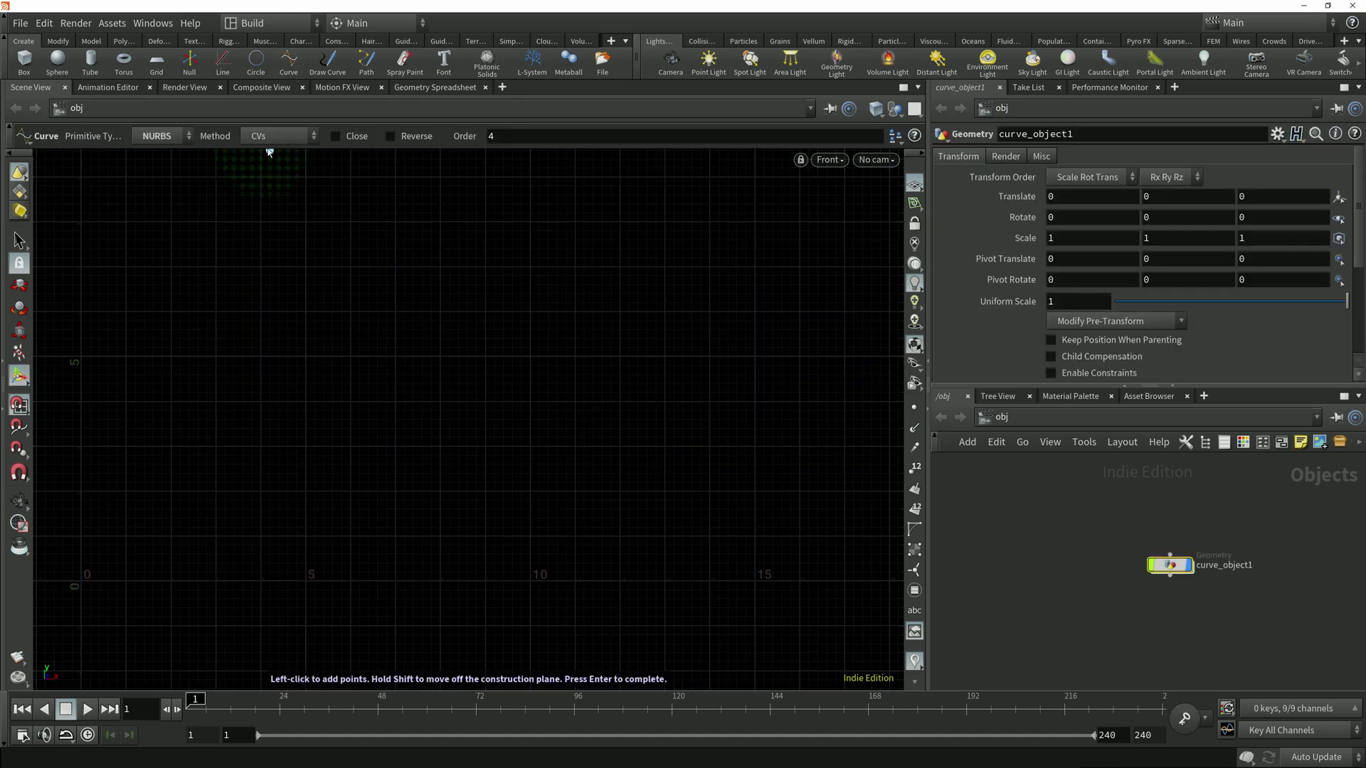
click(277, 137)
Place seven breakpoints alternating baseline and peaks to form a three-arch wave, then finish it
click(82, 579)
click(171, 491)
click(261, 581)
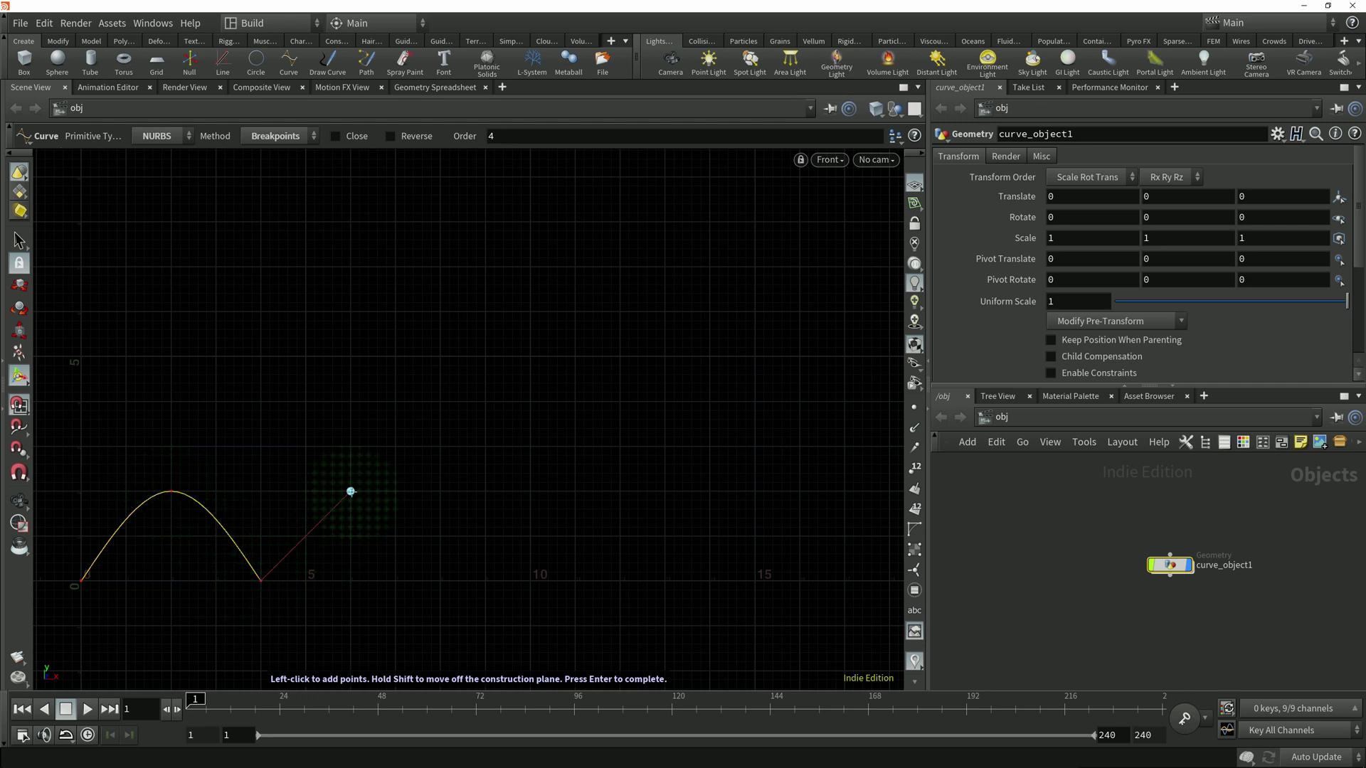
click(350, 491)
click(441, 582)
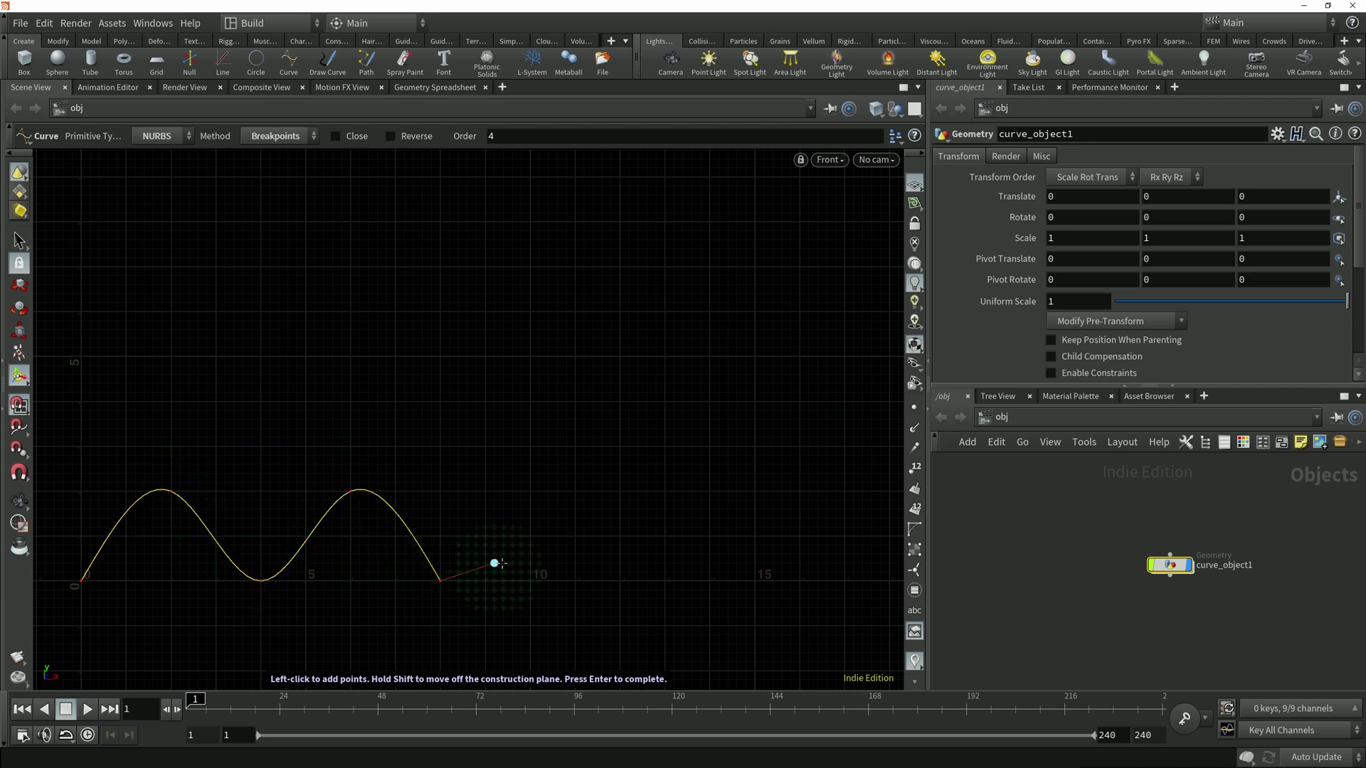
click(530, 491)
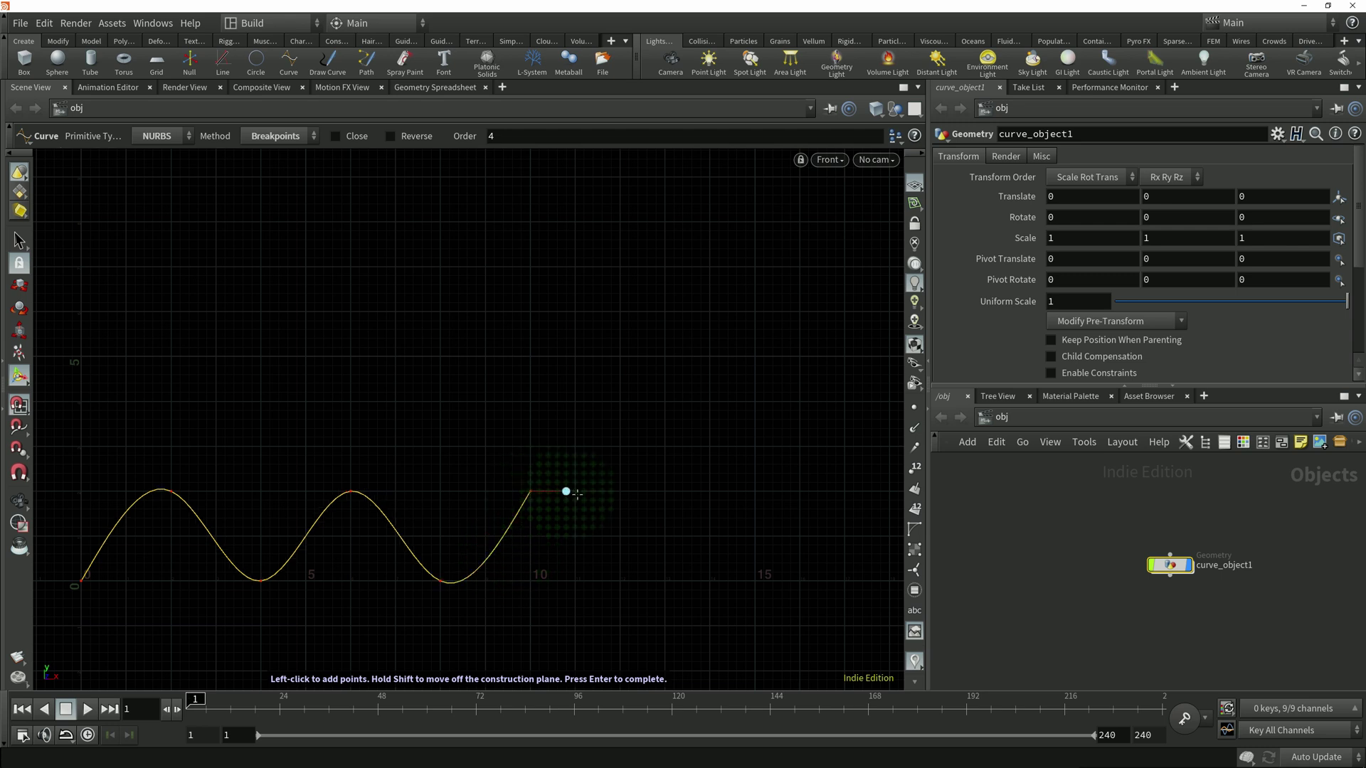
click(620, 581)
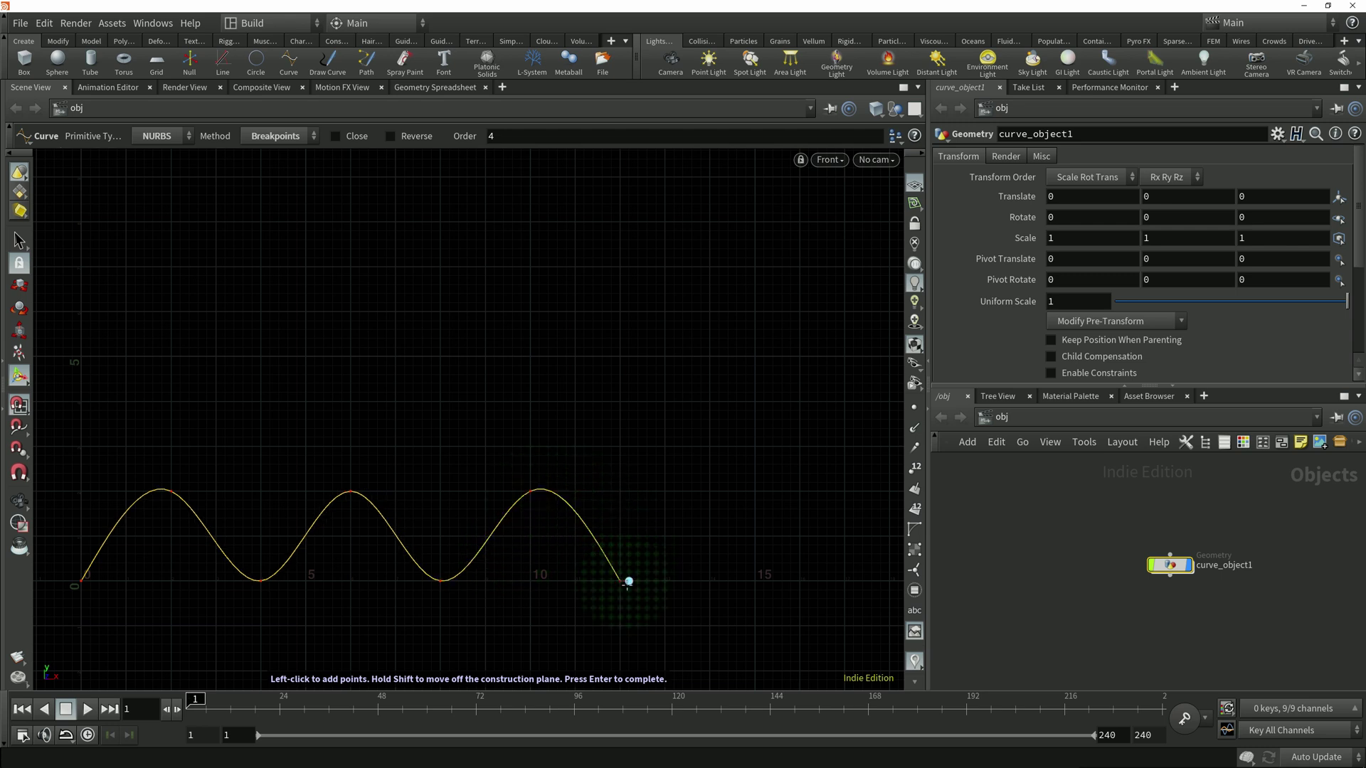
key(Return)
middle_drag(550, 581, 693, 488)
scroll(616, 534, up, 3)
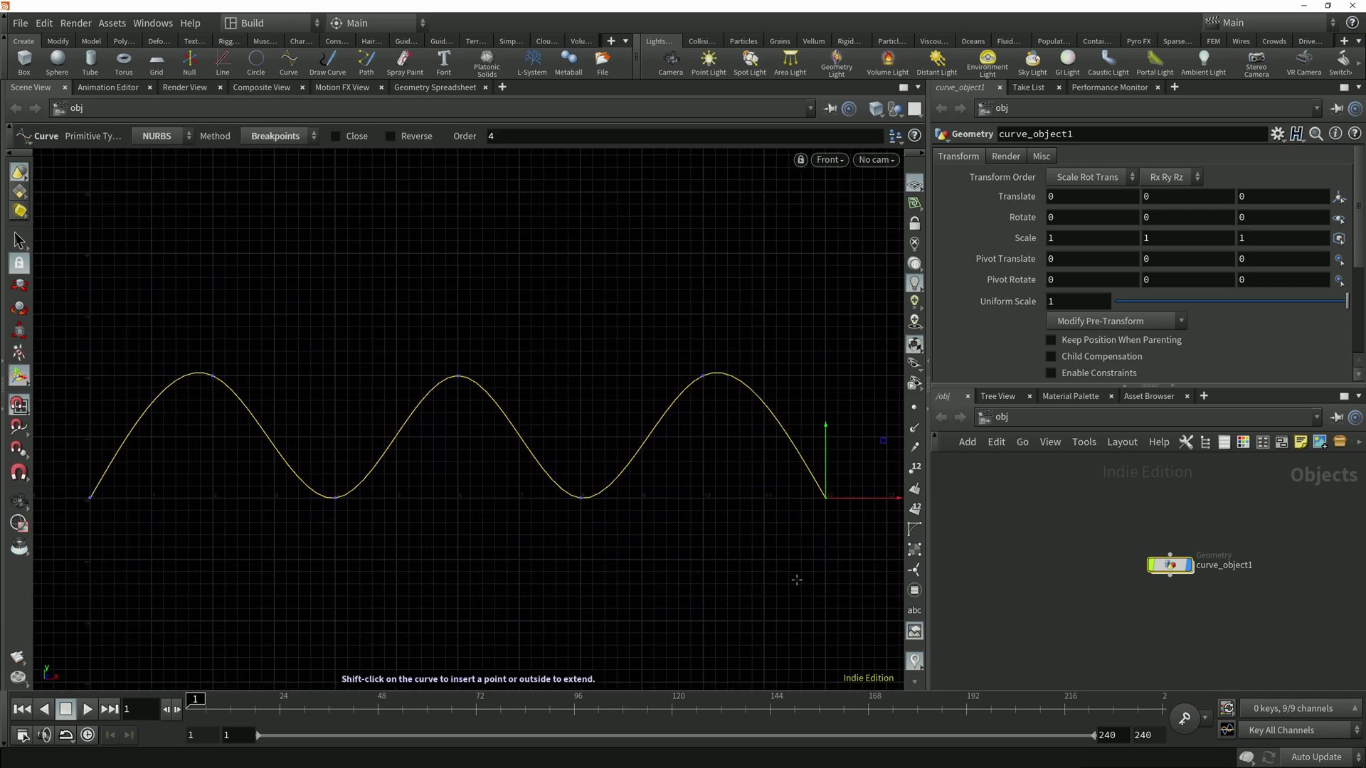
Show the wave's control points and hull, then step inside curve_object1 to its curve1 node
click(914, 407)
click(915, 530)
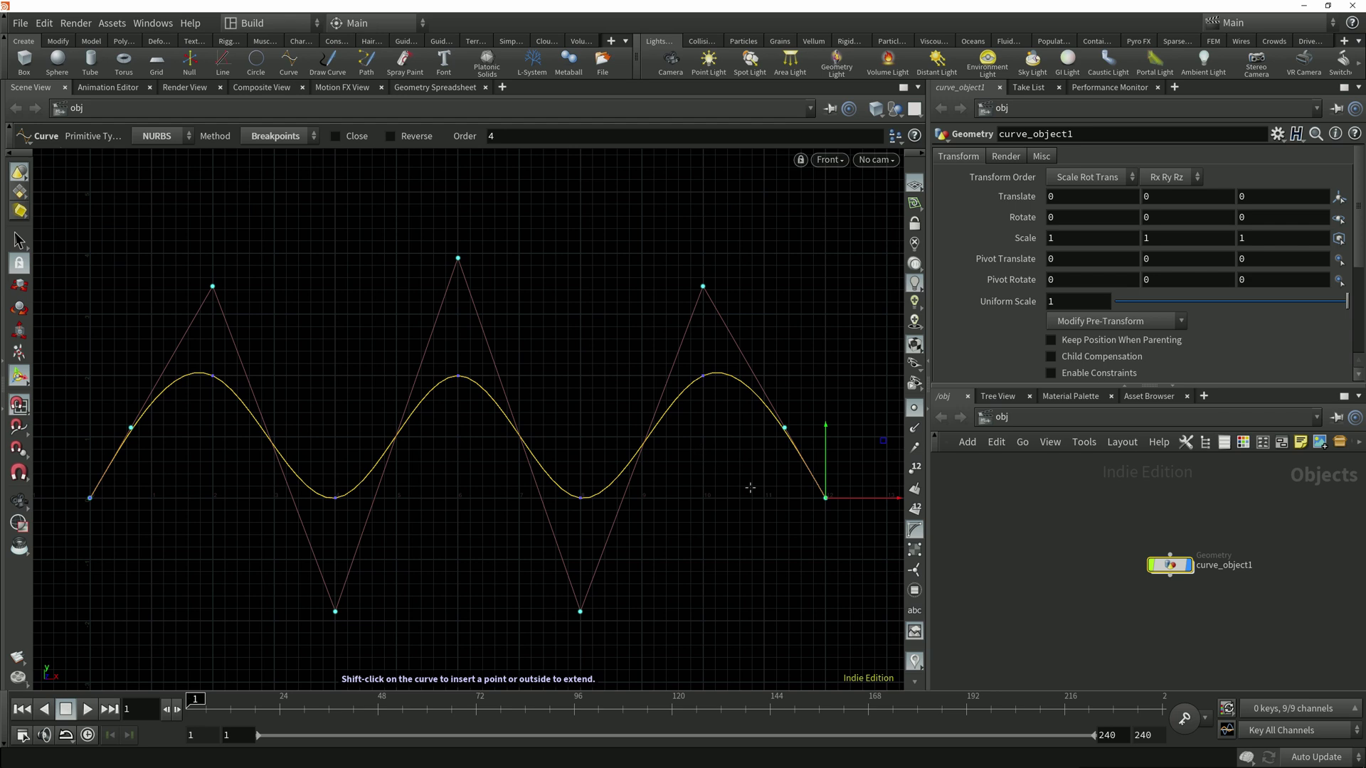
double_click(1169, 565)
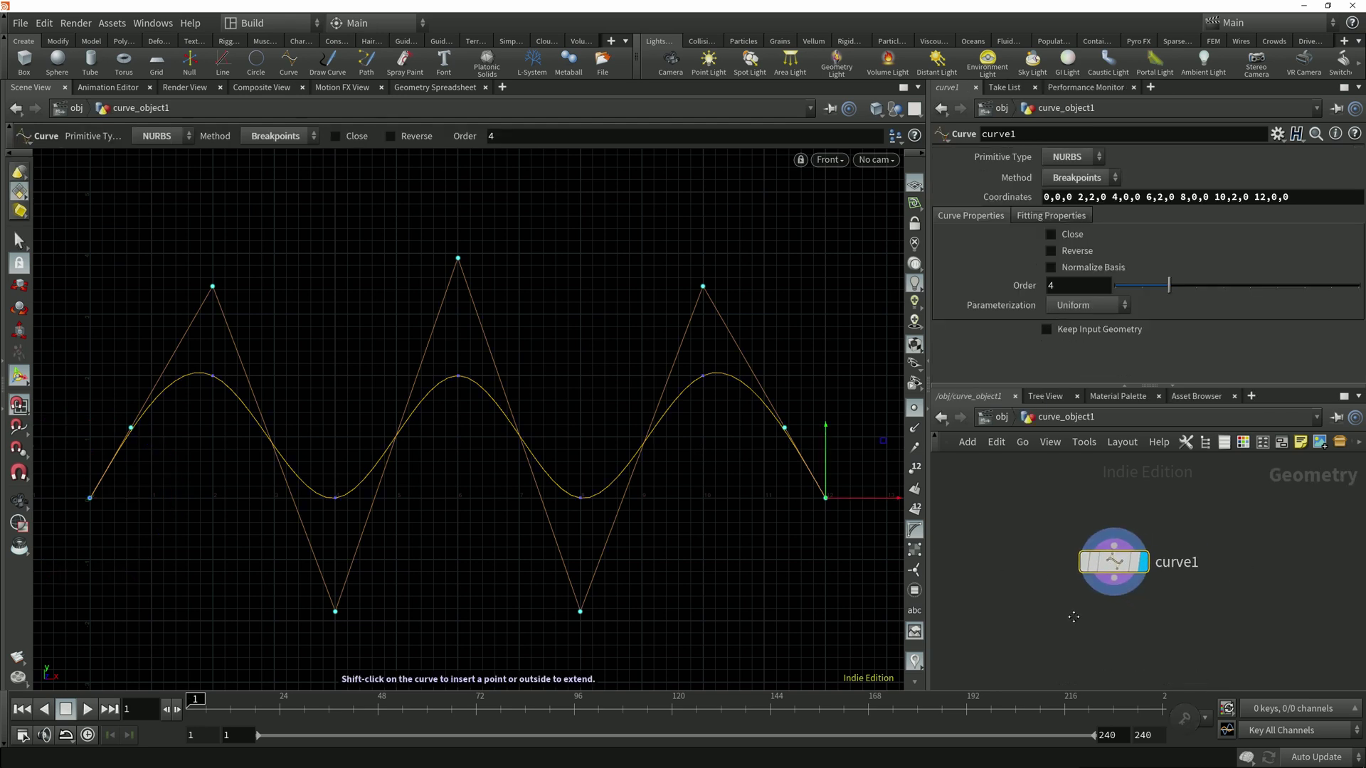
Select the middle-peak breakpoint (0b3) and create an edit1 node below curve1 to move it
key(s)
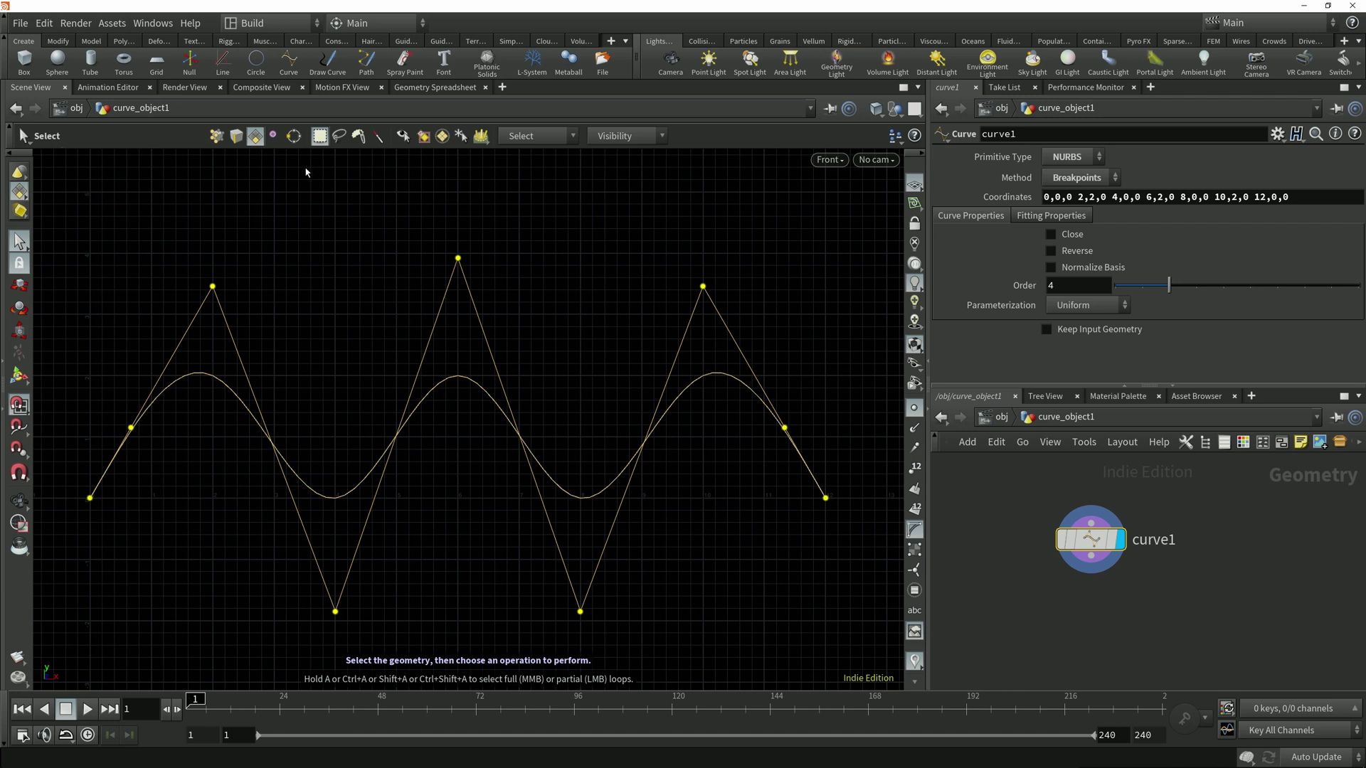
click(294, 141)
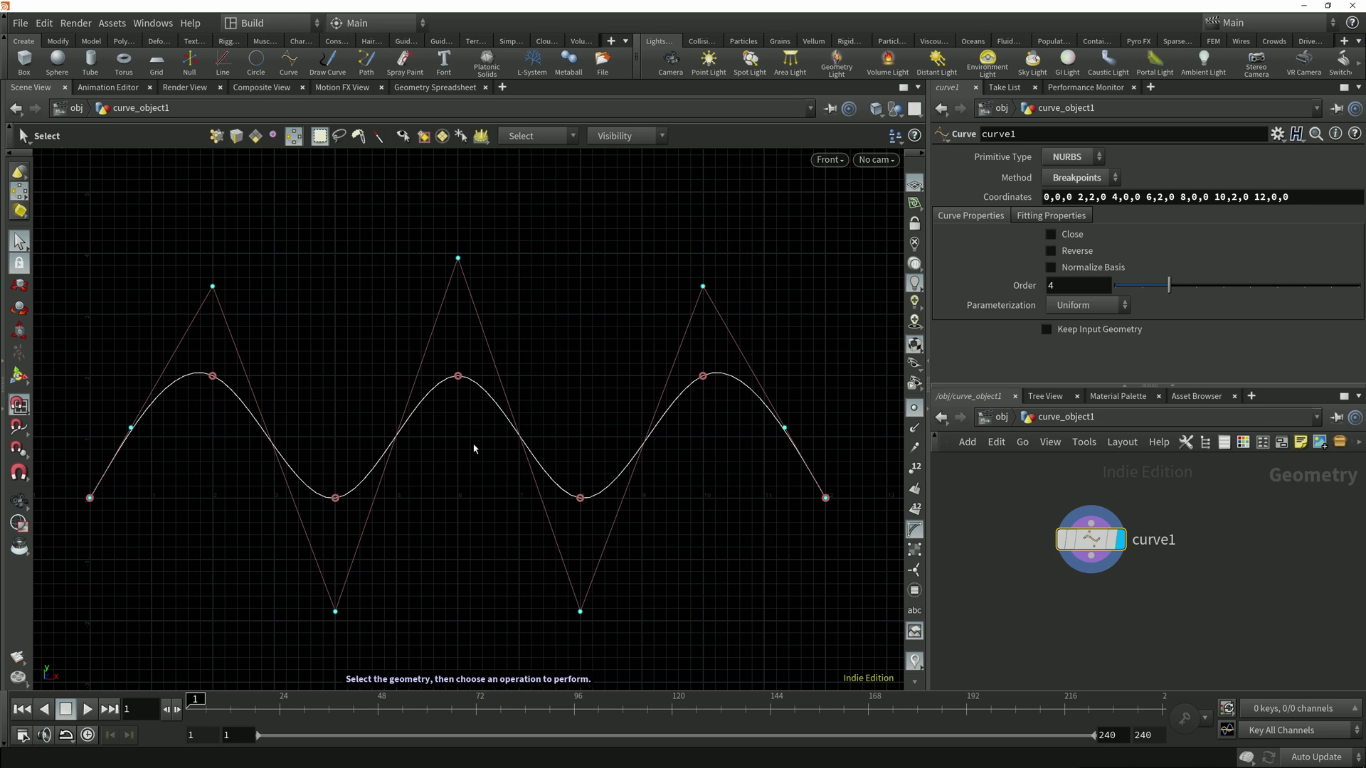
click(459, 379)
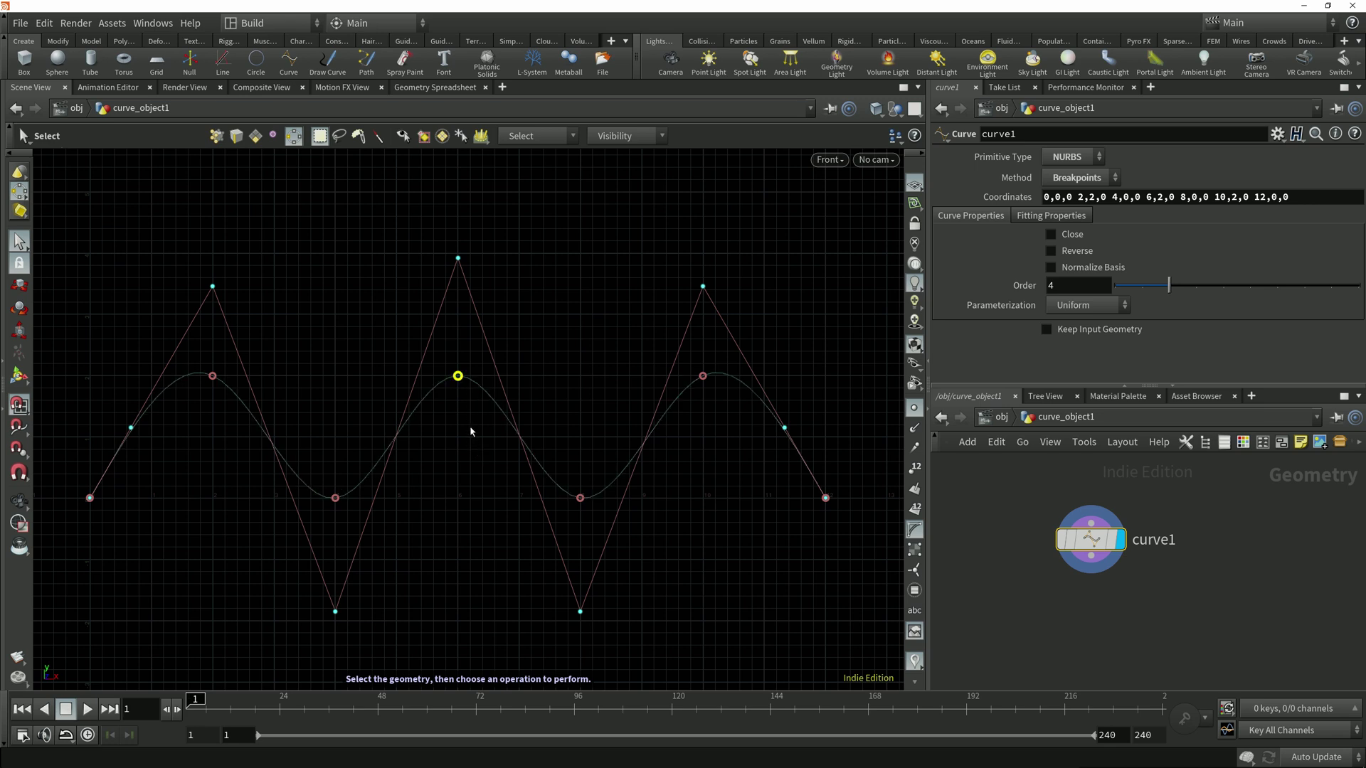
key(t)
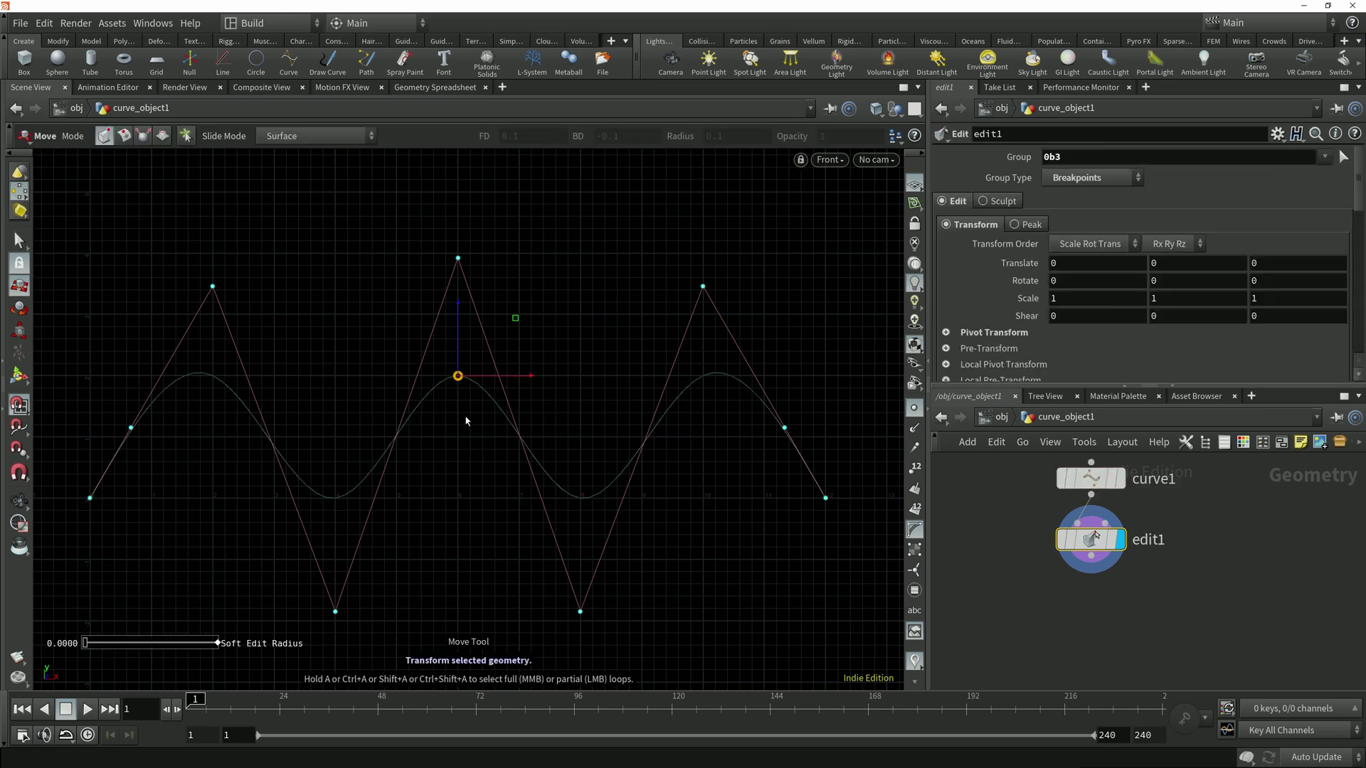
mouse_move(458, 376)
mouse_down()
mouse_move(455, 473)
mouse_move(399, 473)
mouse_move(347, 412)
mouse_move(408, 313)
mouse_move(552, 323)
mouse_move(574, 399)
mouse_move(498, 459)
mouse_move(459, 456)
mouse_move(459, 525)
mouse_move(448, 356)
mouse_move(385, 358)
mouse_move(458, 324)
mouse_move(531, 355)
mouse_move(488, 436)
mouse_move(415, 436)
mouse_move(384, 408)
mouse_move(439, 387)
mouse_move(565, 422)
mouse_move(457, 382)
mouse_up()
key(s)
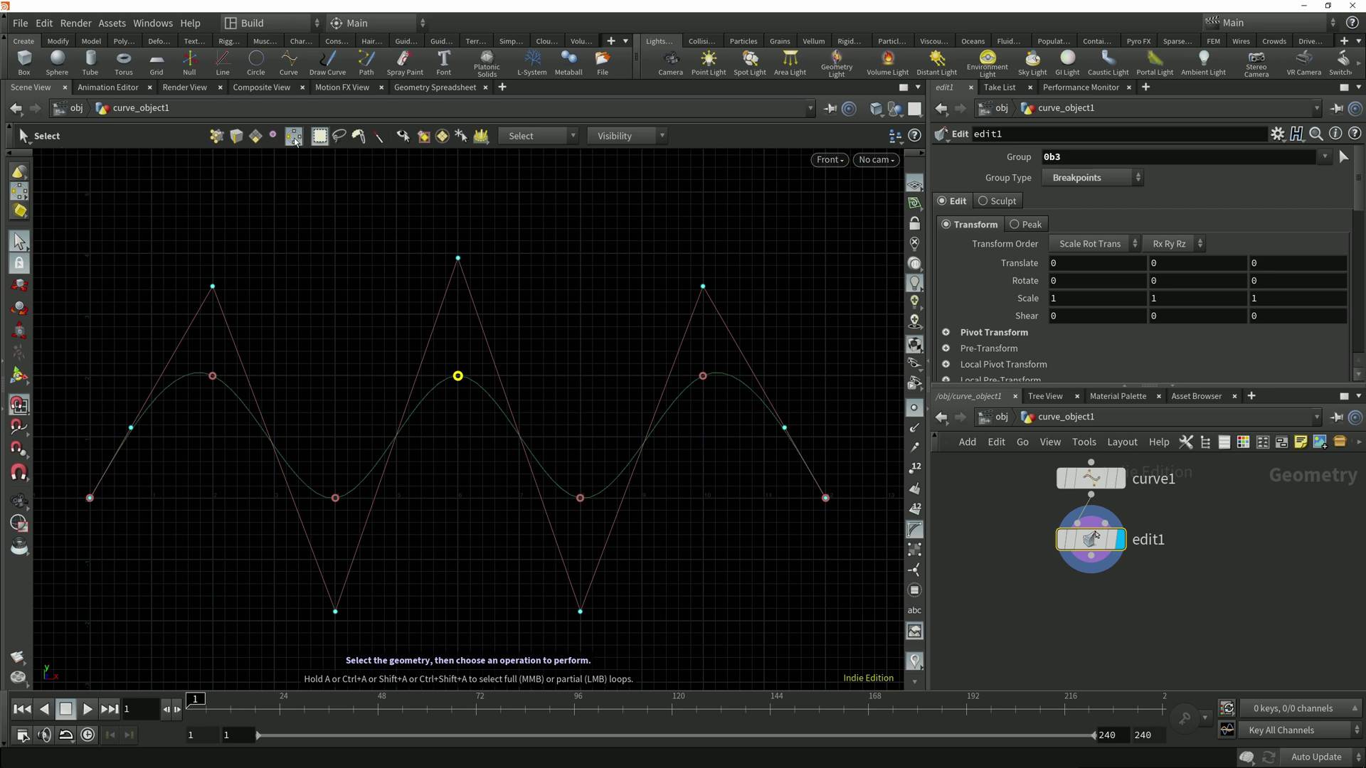
Deselect the breakpoint, switch selection to Points, and open the viewport Display Options
click(21, 190)
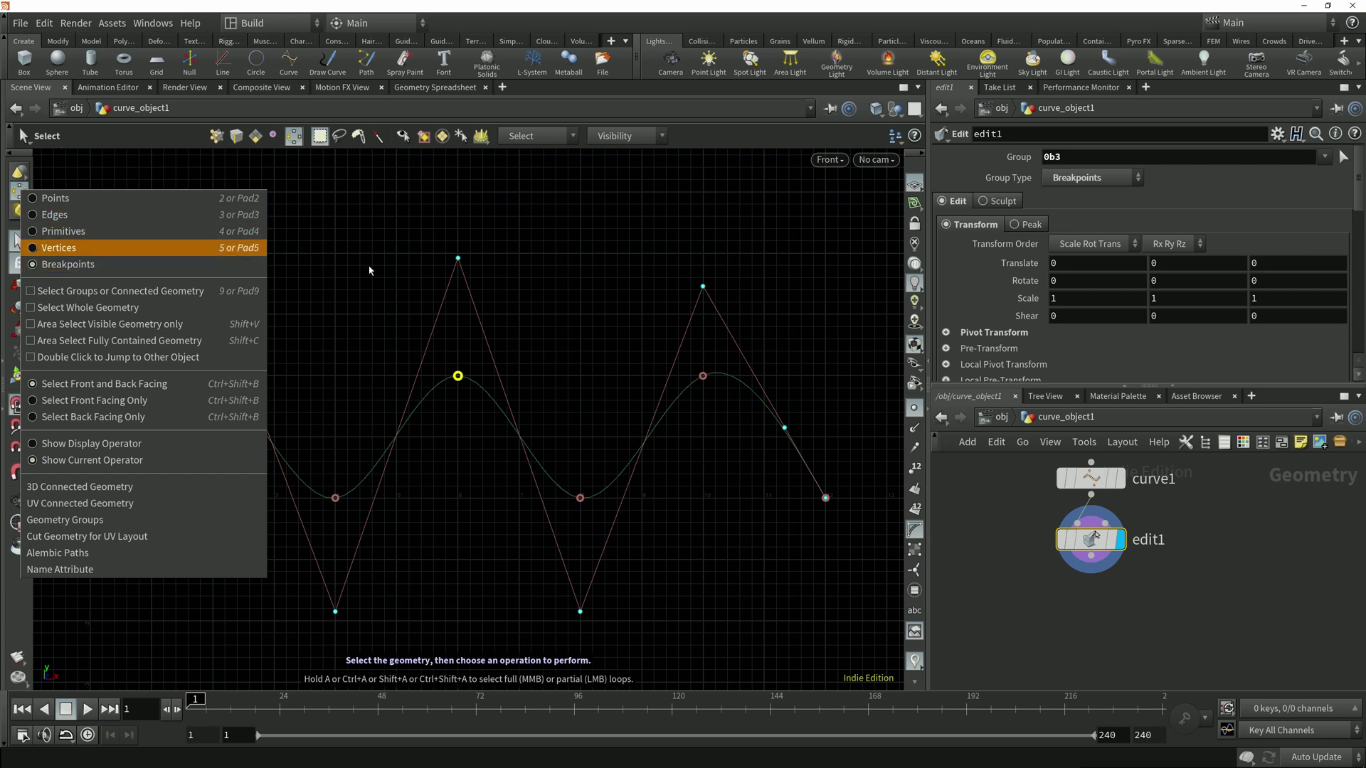
click(93, 266)
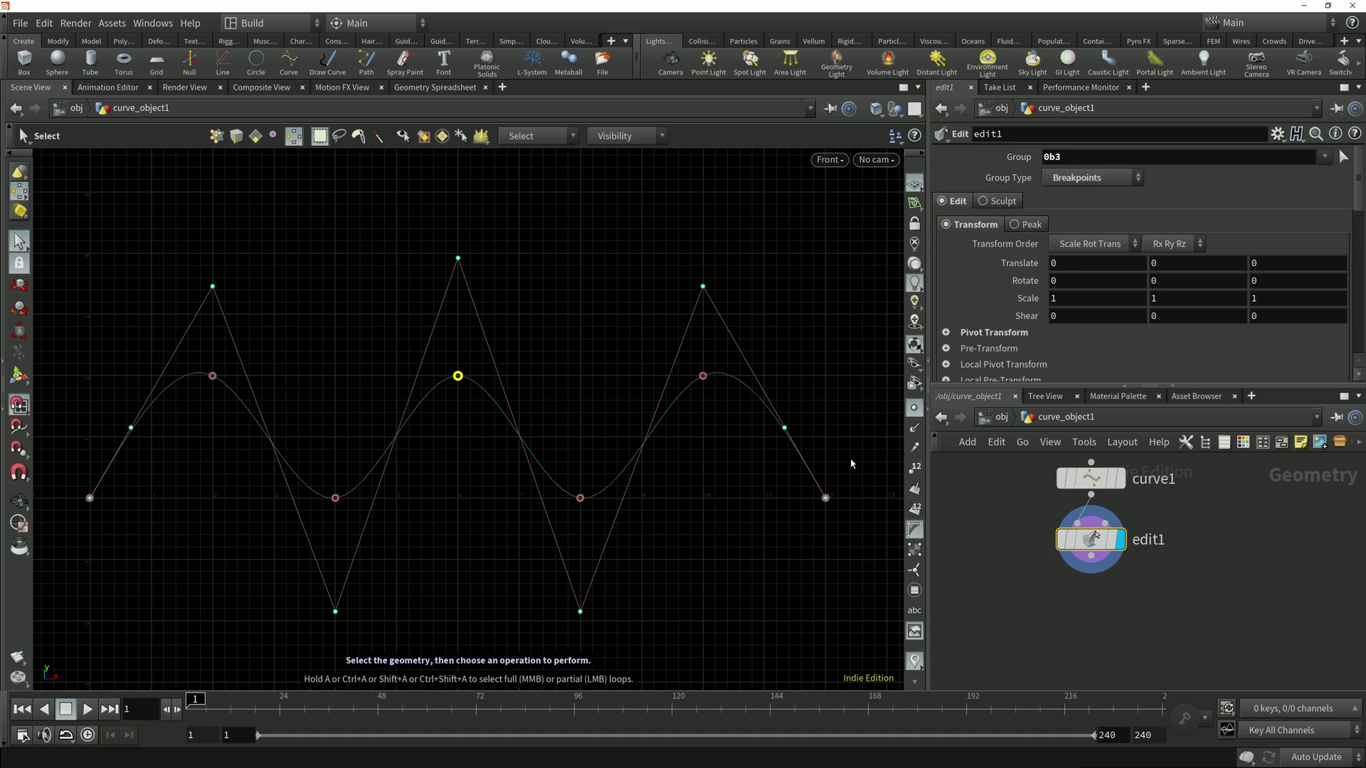
click(600, 412)
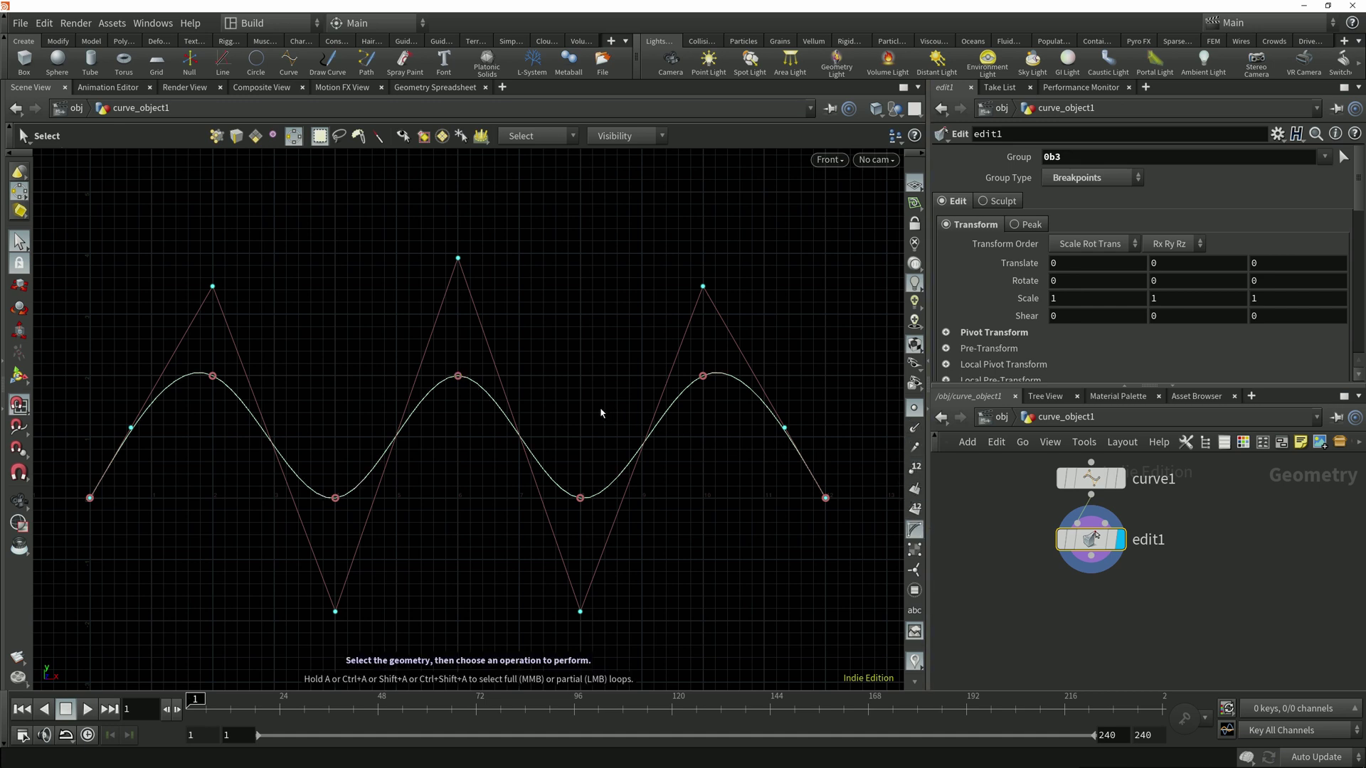
key(2)
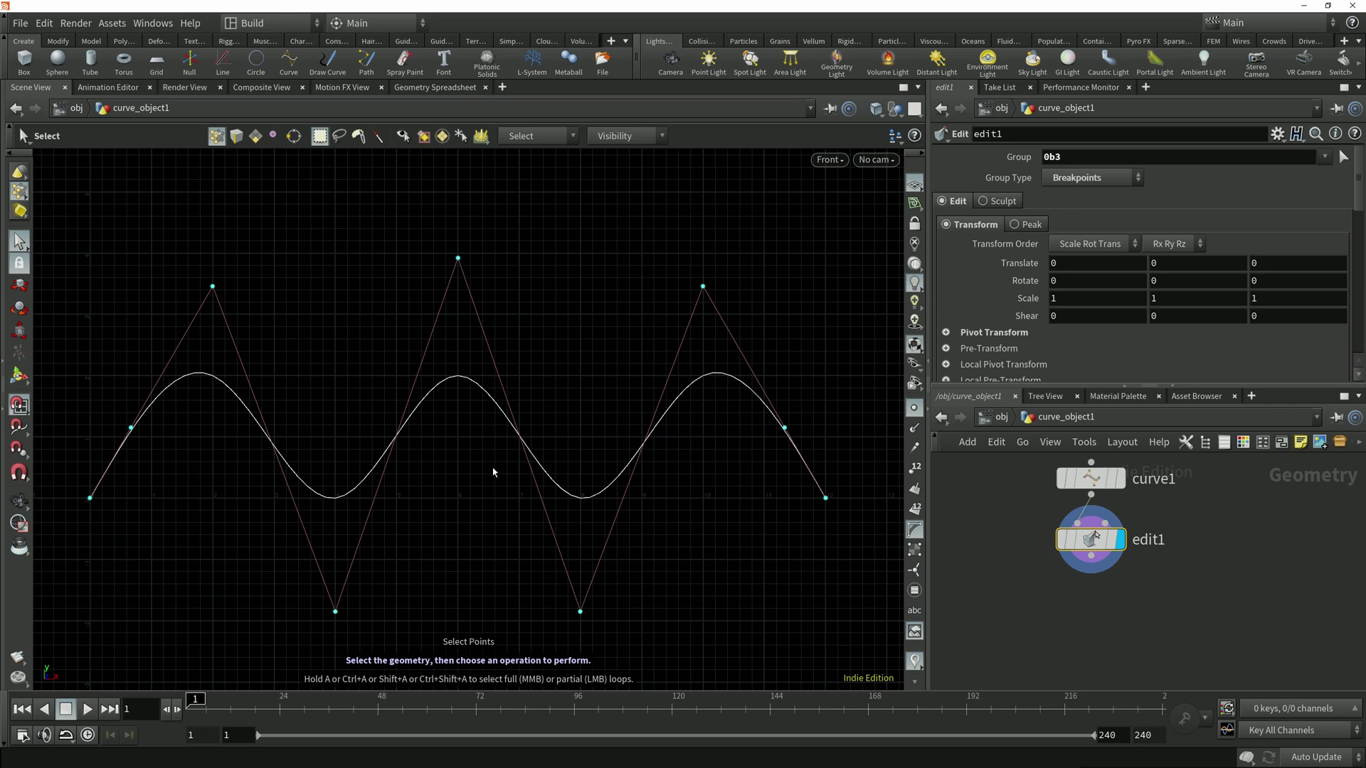
key(d)
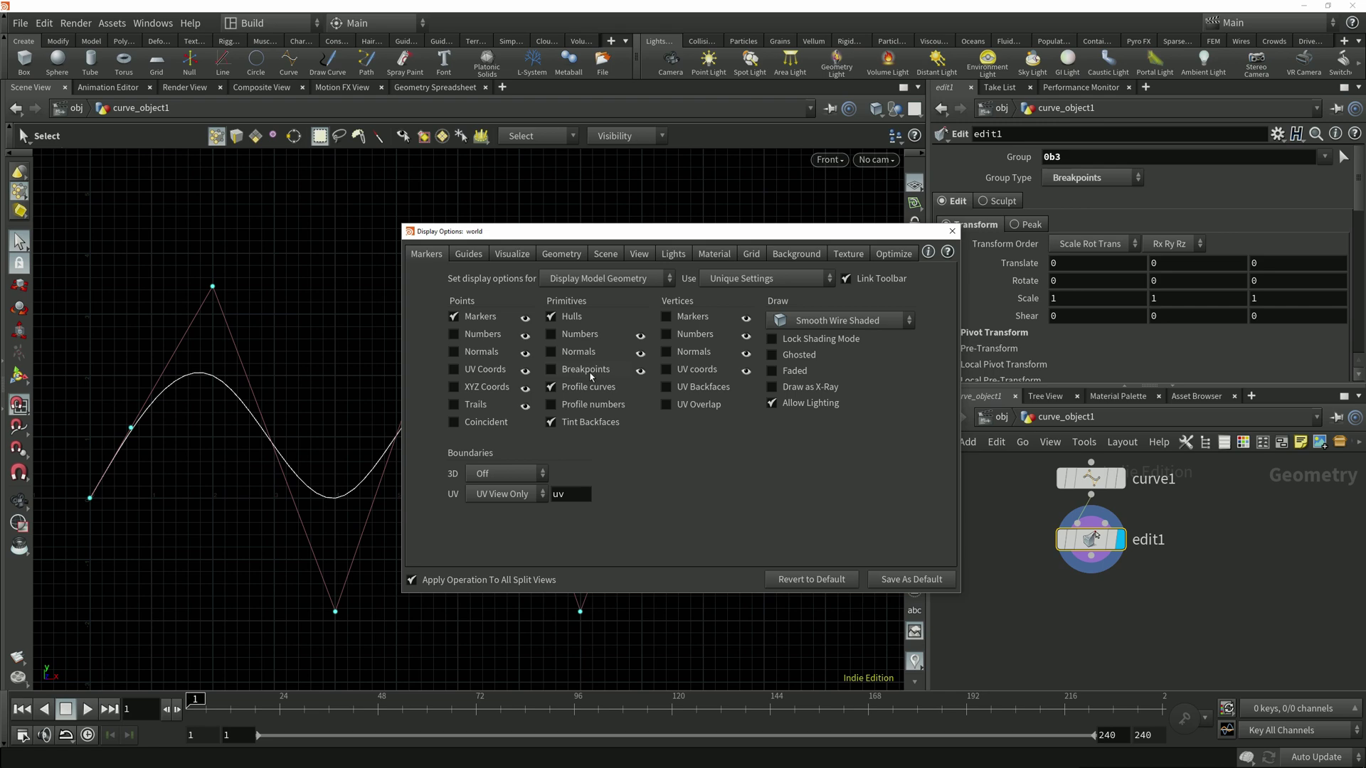
Turn on Primitives > Breakpoints markers and close the display options
click(551, 370)
click(952, 231)
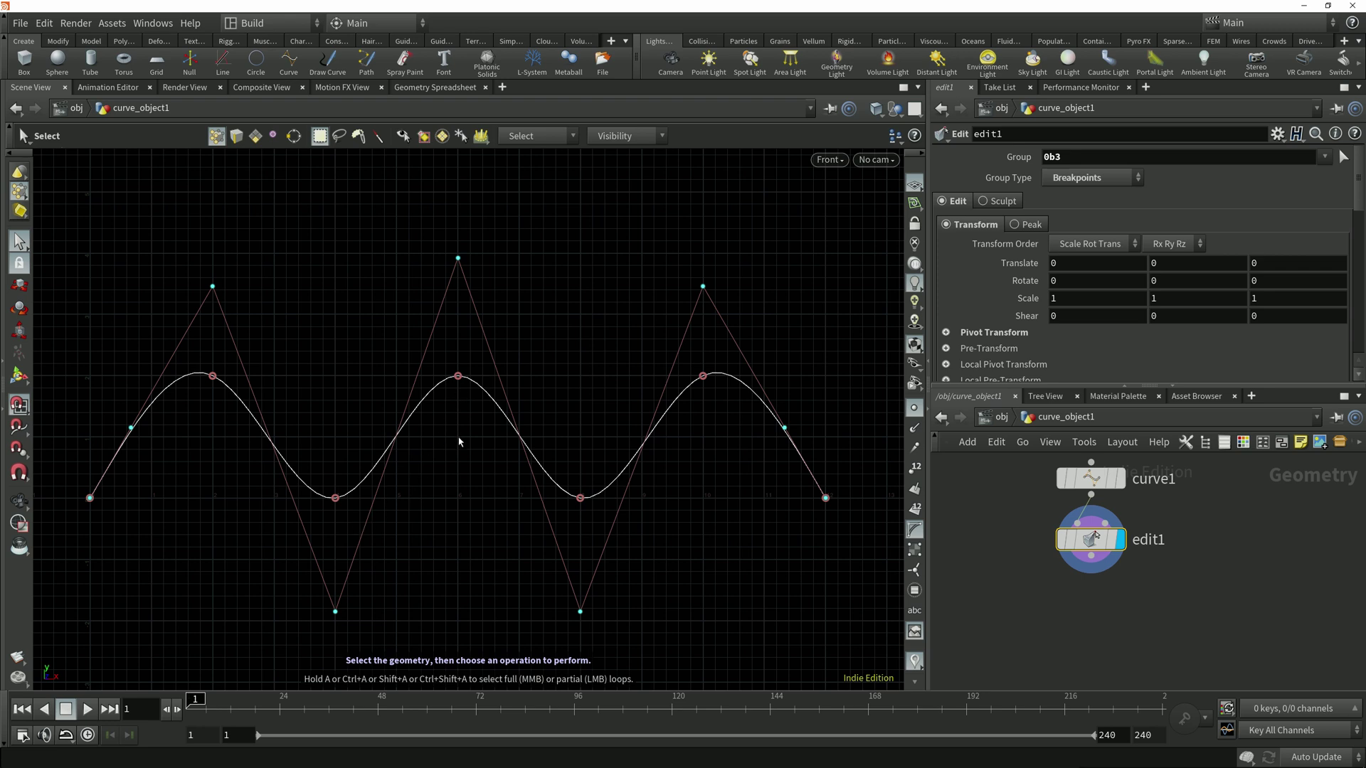
Display curve1, copy it as curve2 beside it, and set curve2's Method to CVs
scroll(1031, 541, down, 1)
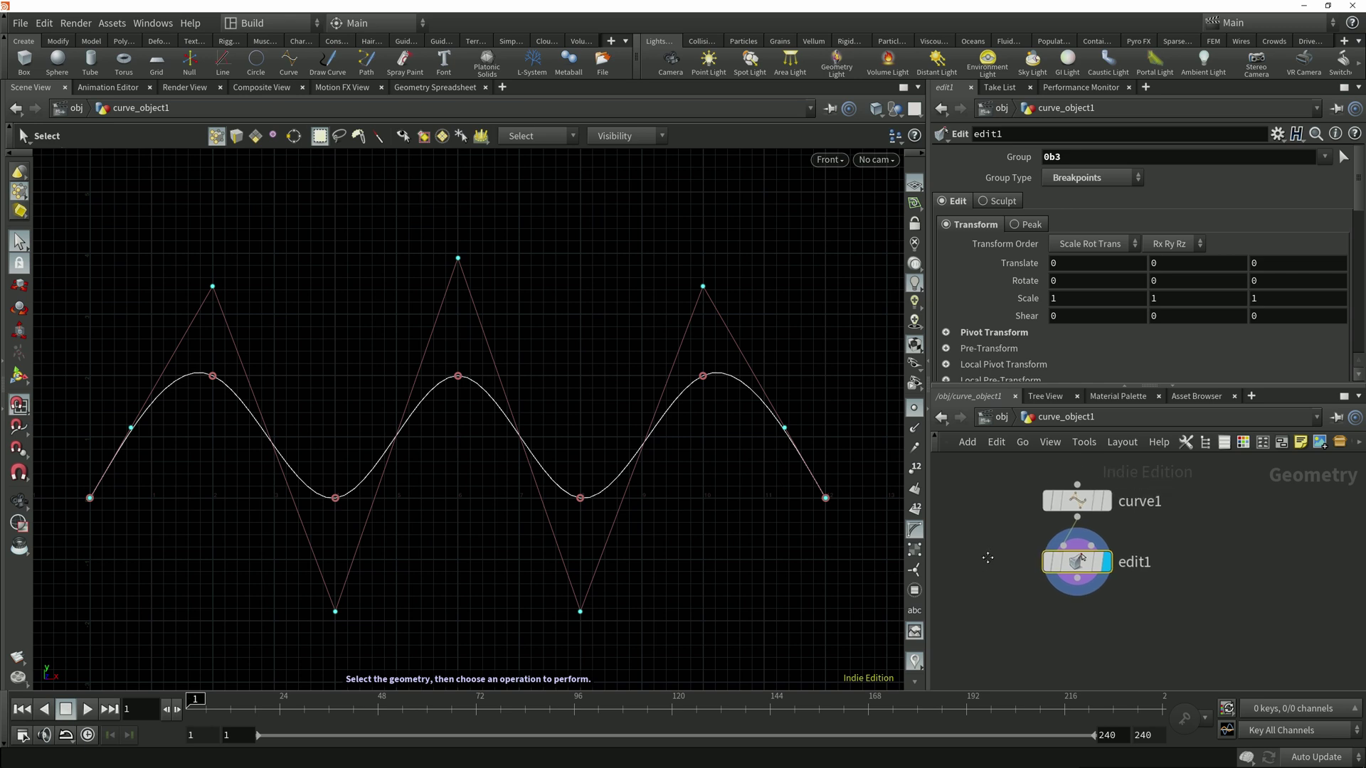
click(1095, 507)
click(1089, 511)
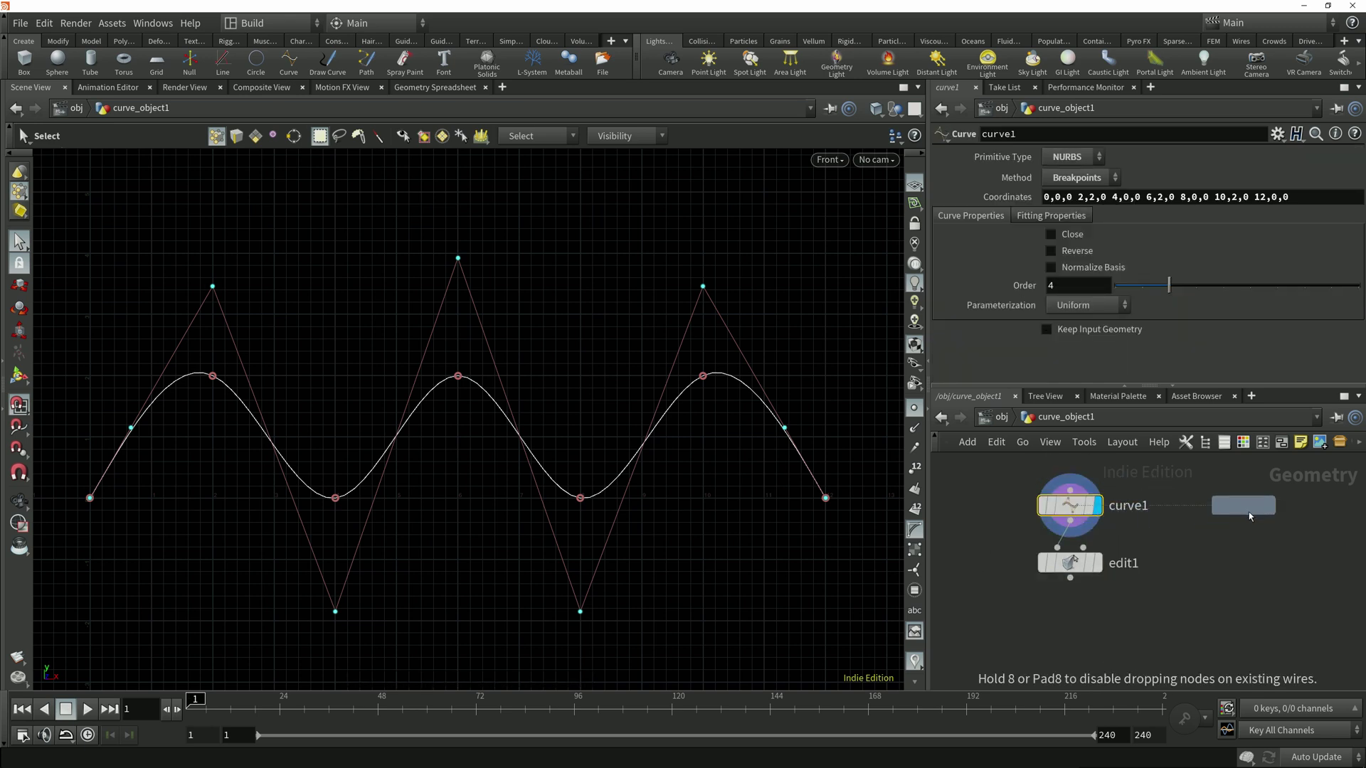
click(1245, 507)
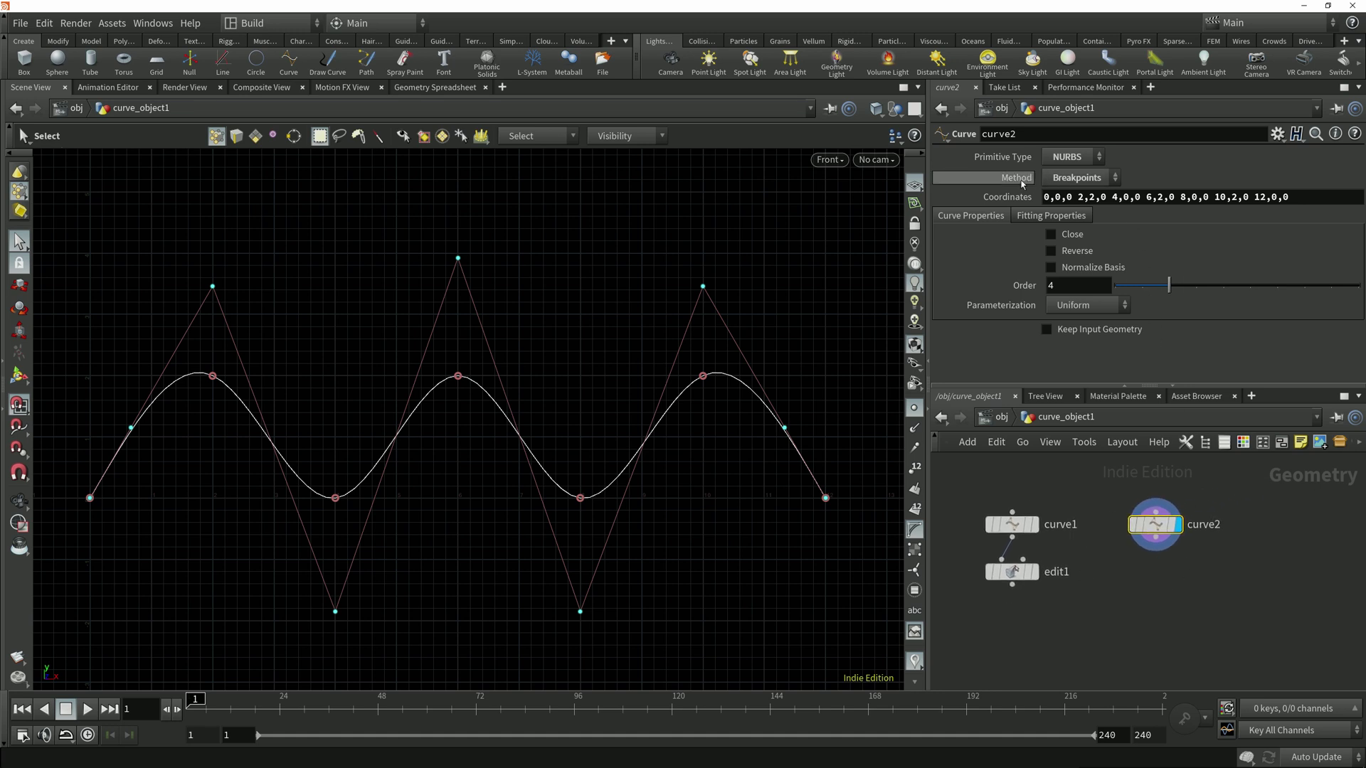
click(1075, 181)
click(1077, 196)
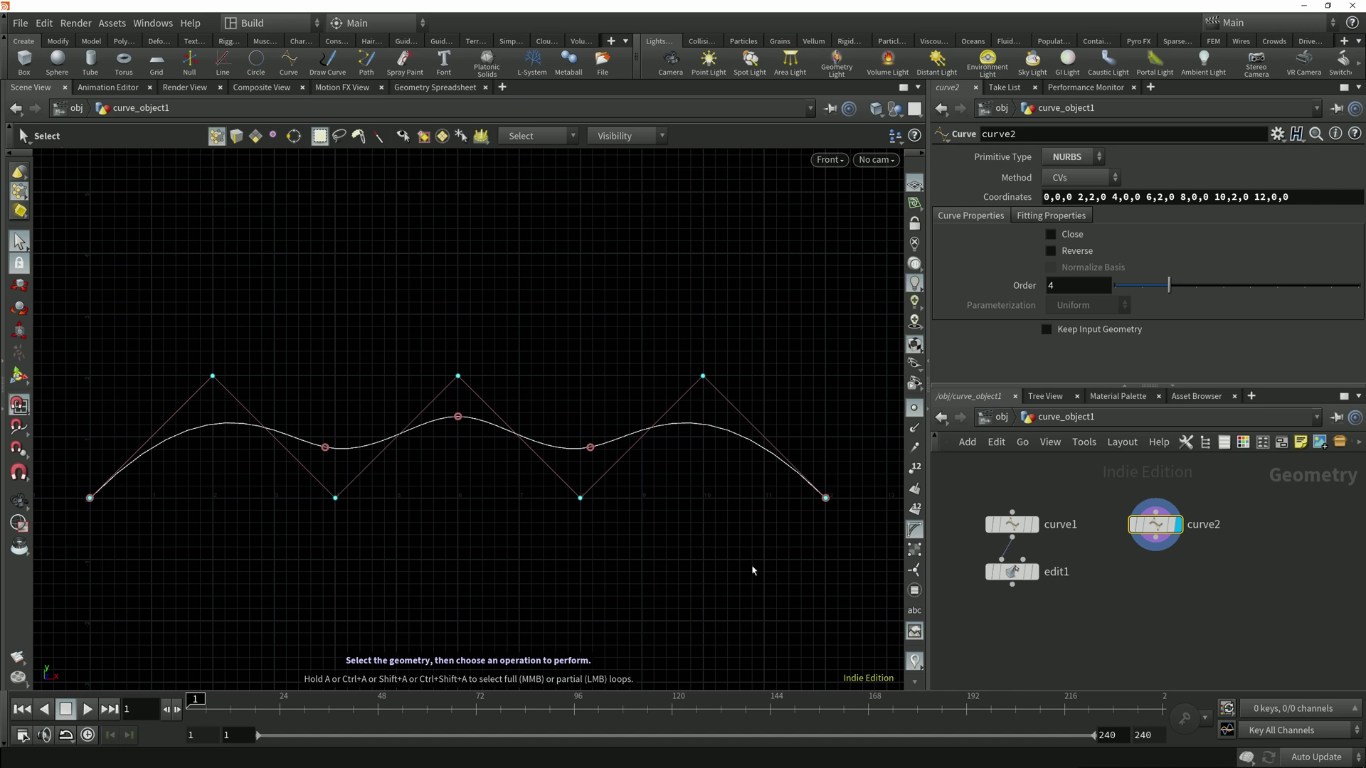
Turn off curve1's template flag so only curve2's CV wave and hull show
click(1029, 525)
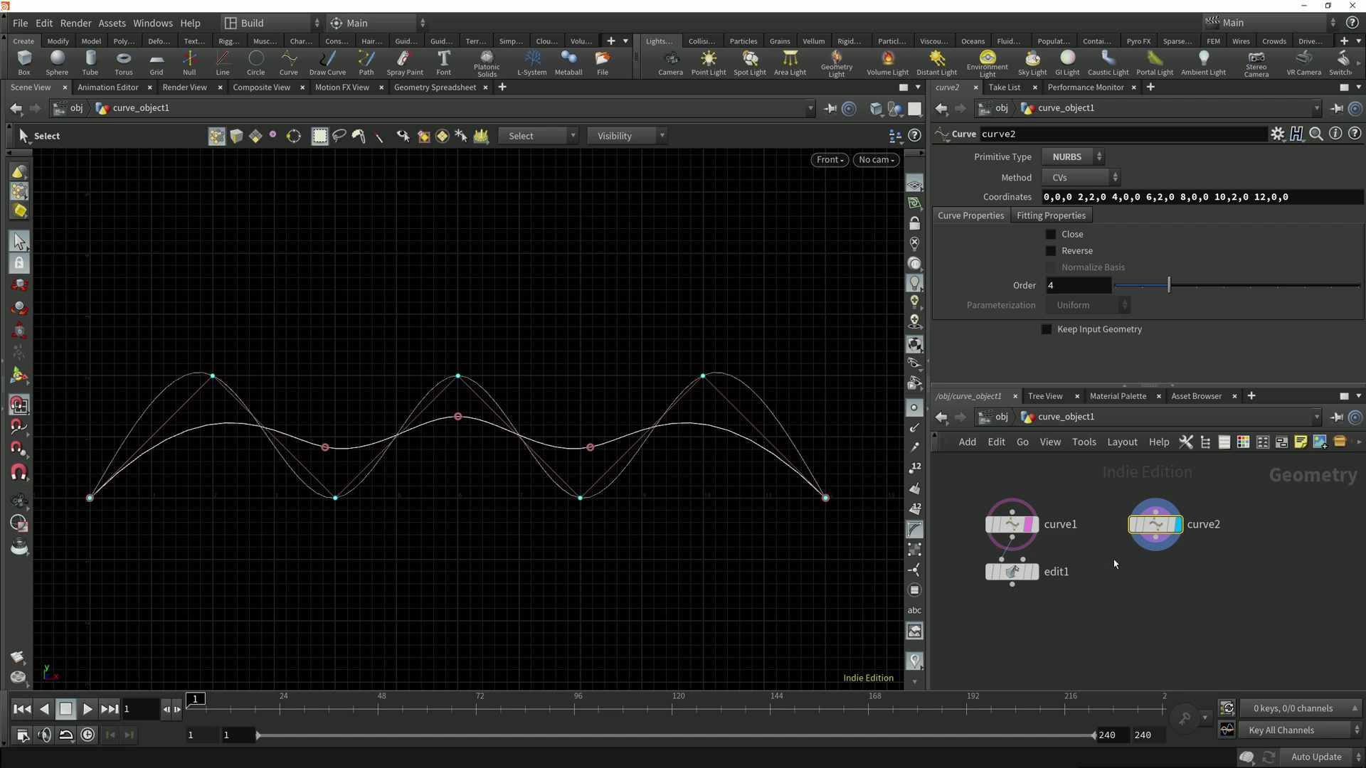
mouse_move(1028, 527)
click(1029, 527)
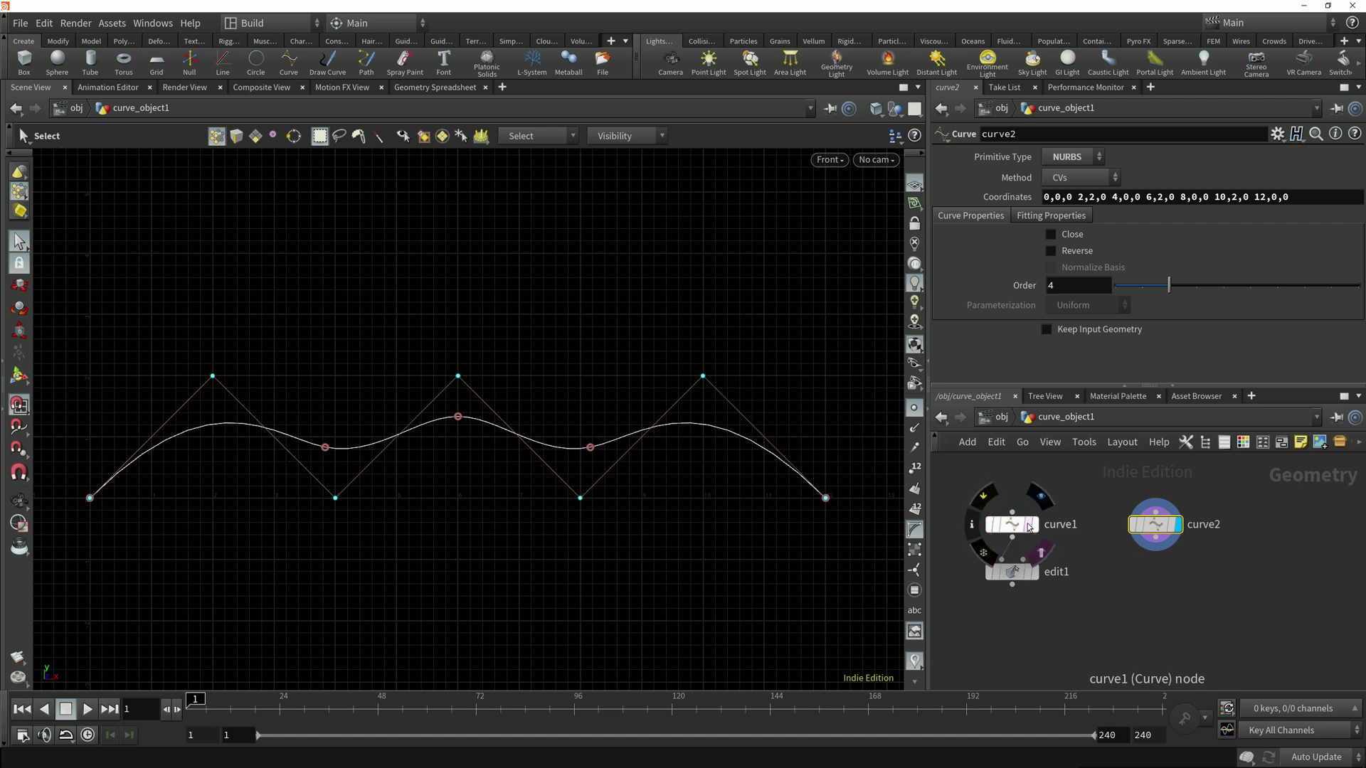
middle_drag(1183, 581, 1154, 575)
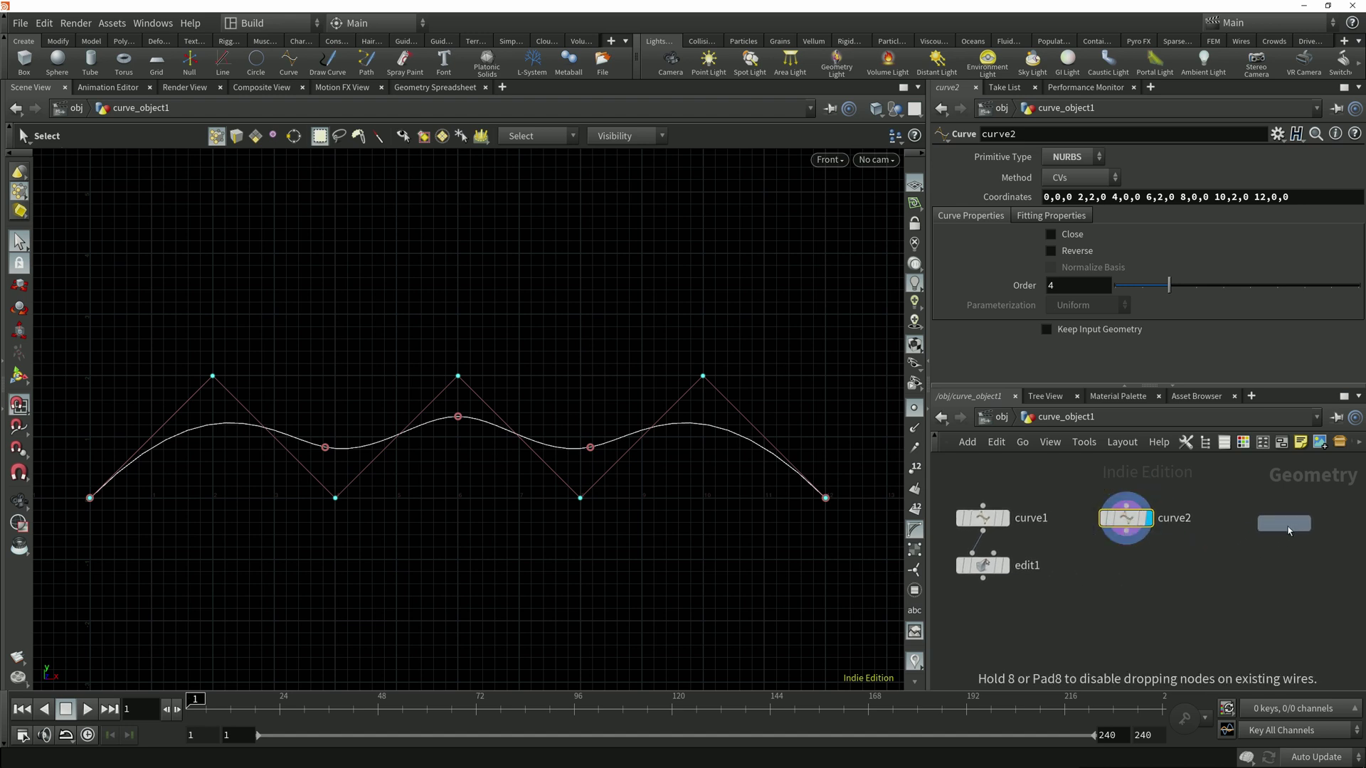
Place curve3 to the right of curve2 and set its Primitive Type to Points
click(1286, 524)
middle_drag(1286, 526, 1266, 570)
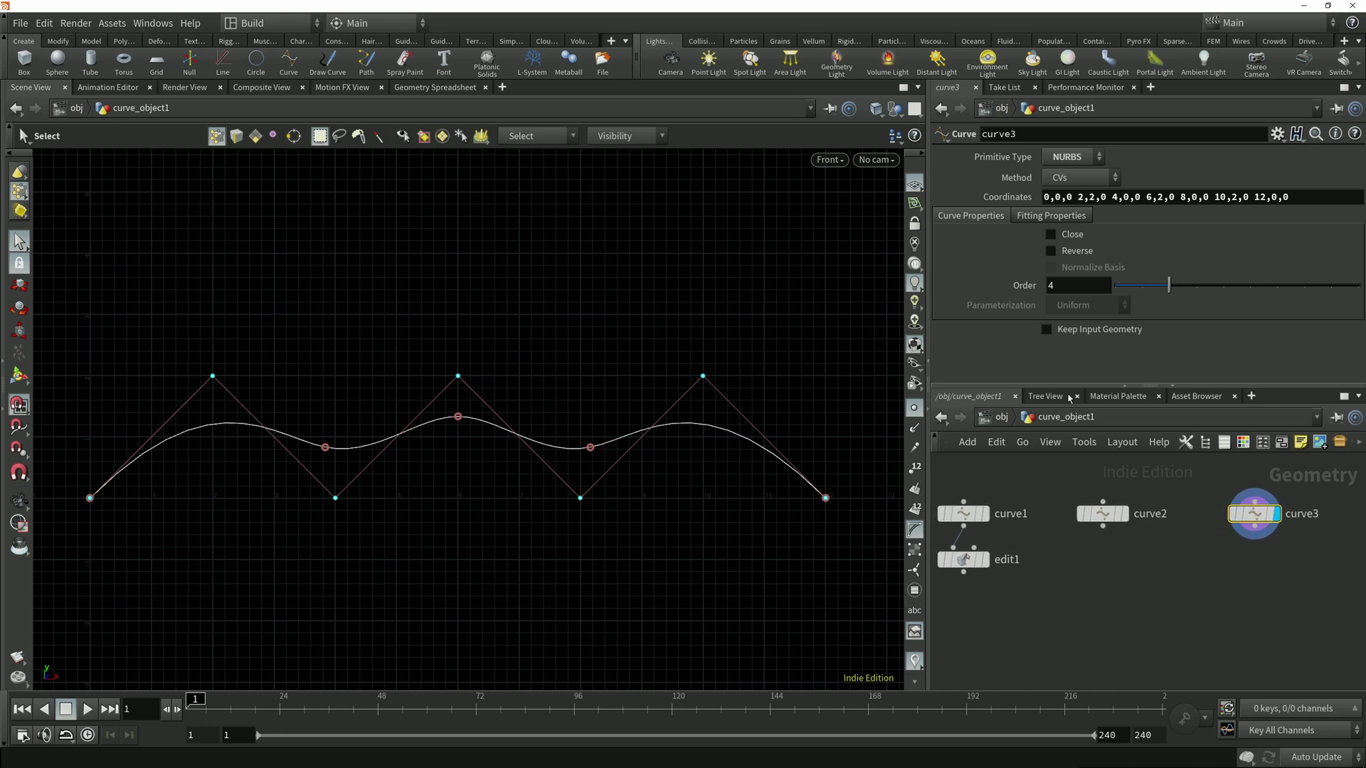
click(1069, 157)
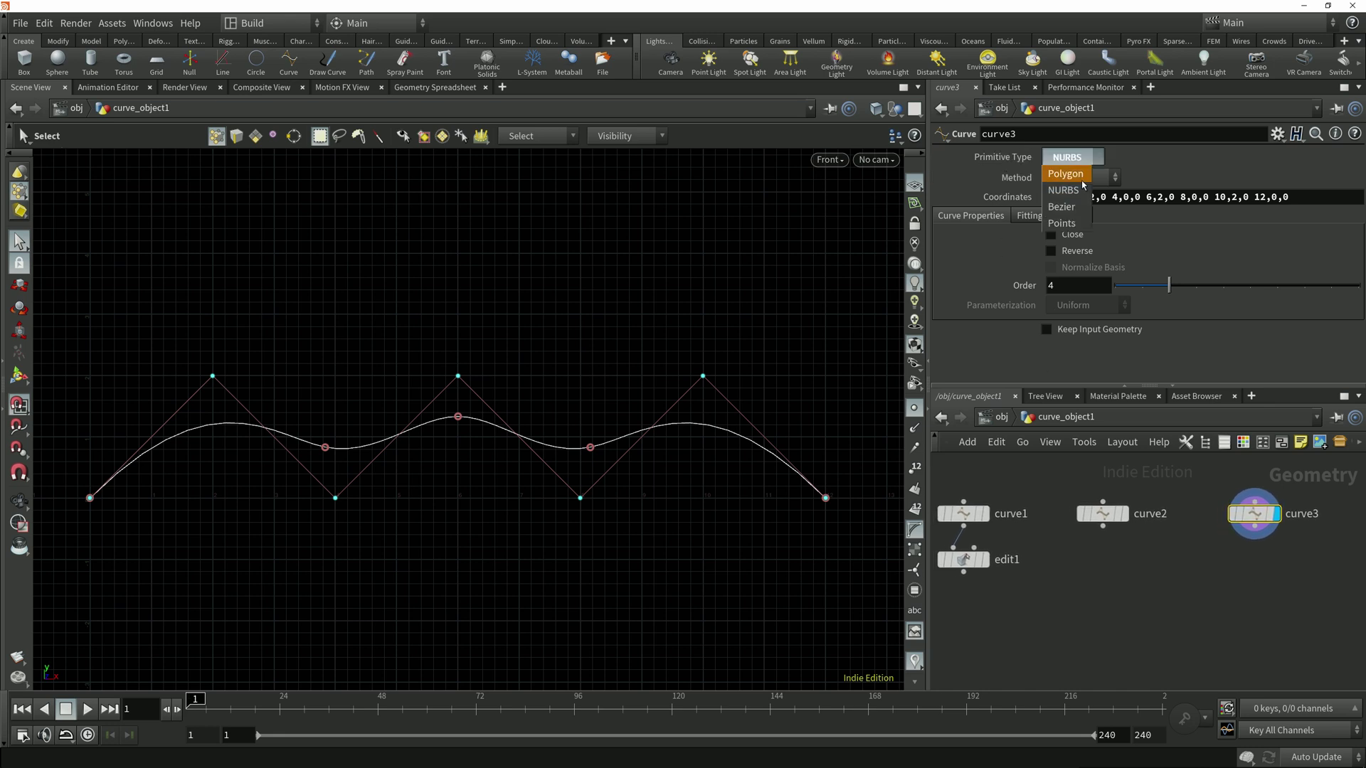
click(1078, 223)
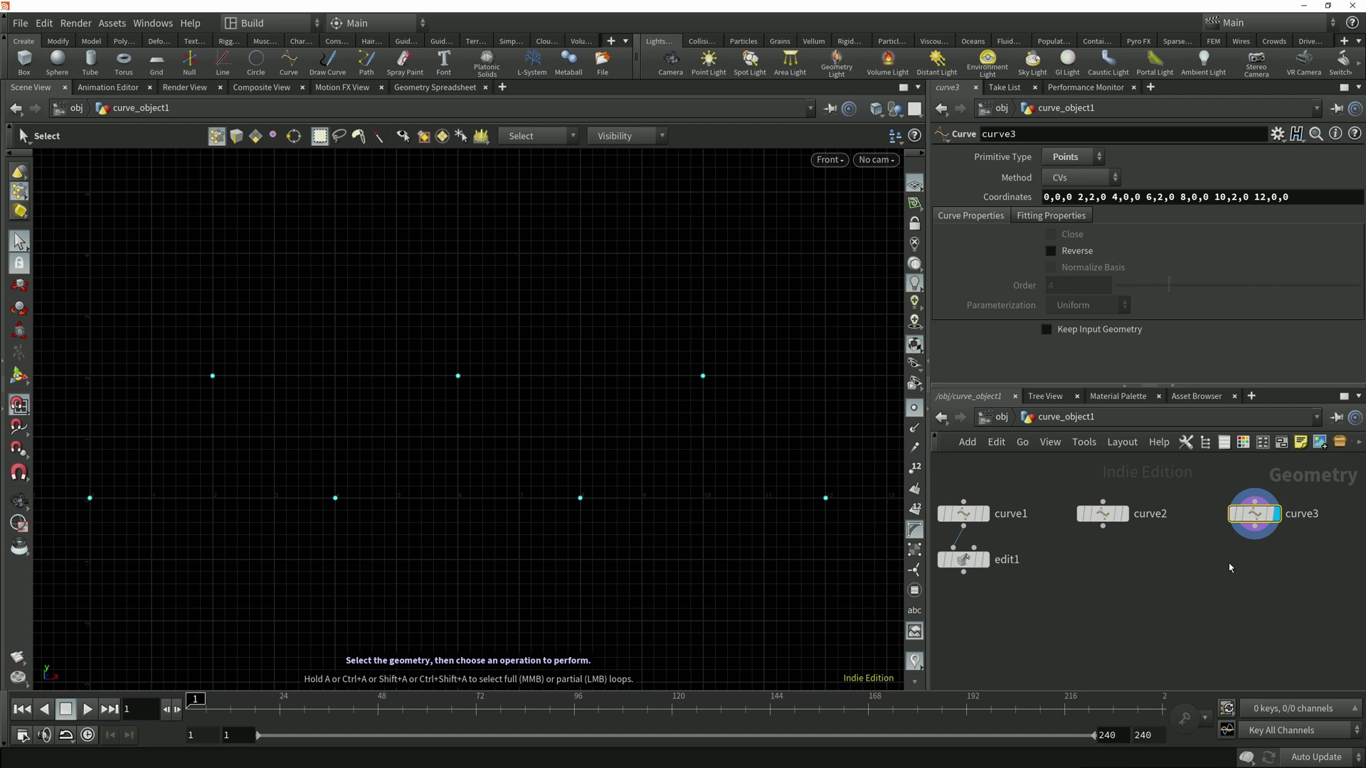
middle_drag(1230, 567, 1218, 557)
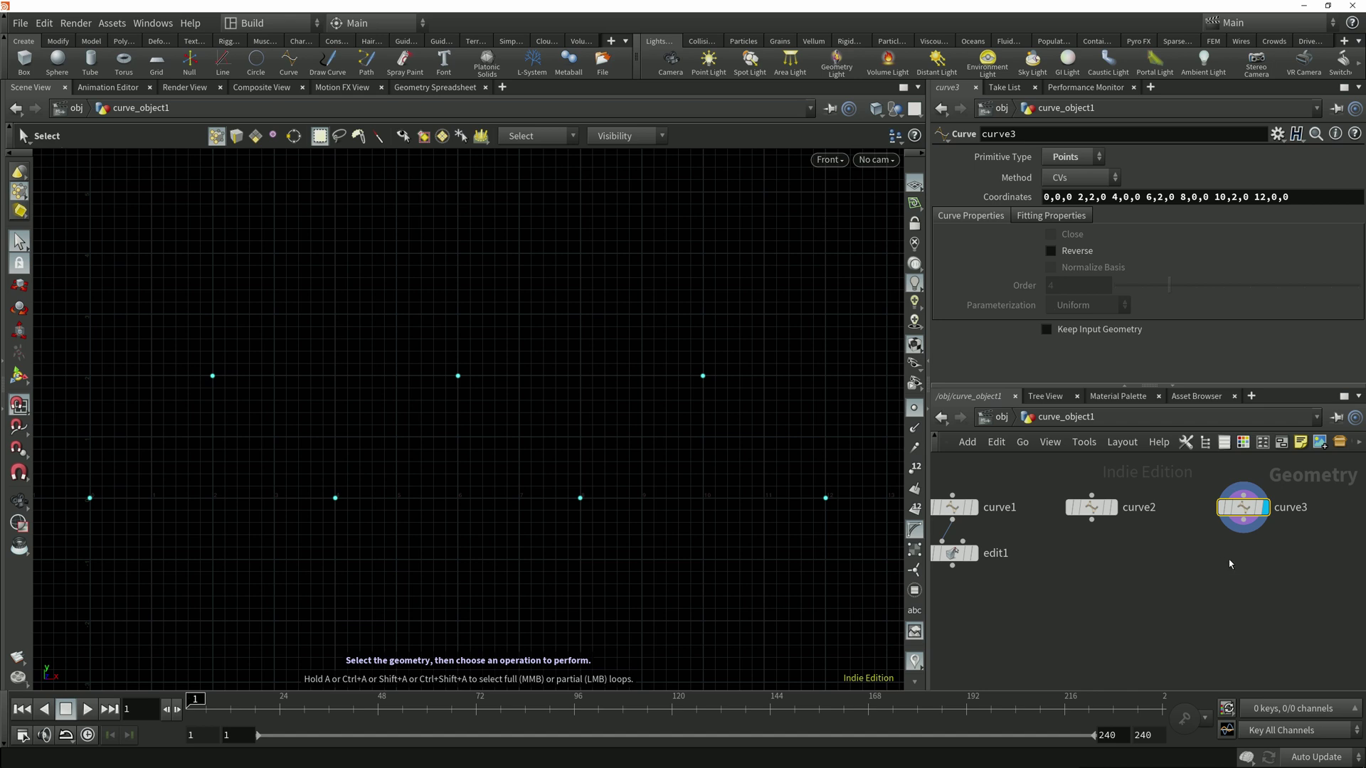
click(1243, 520)
Add an add1 node below curve3 with Polygons set to By Group, joining all seven points
key(Tab)
text(add)
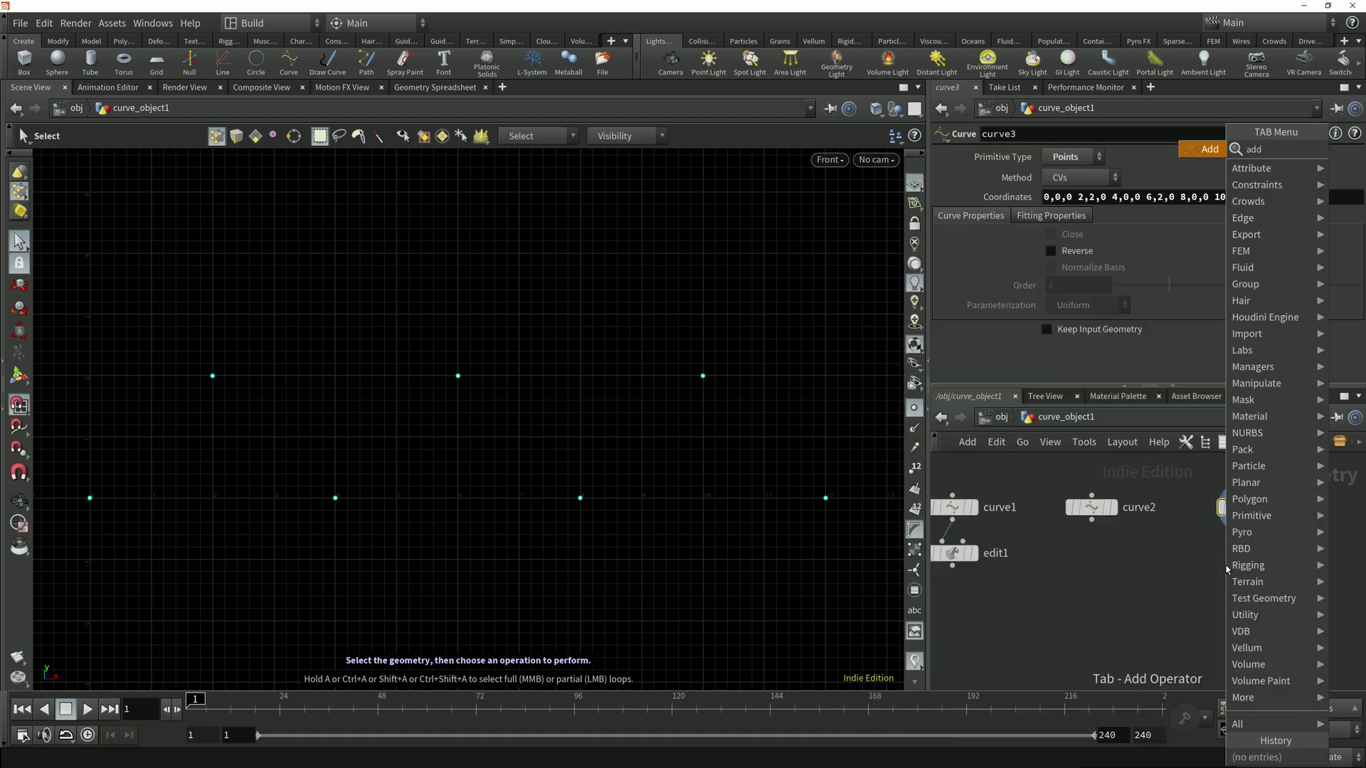
key(Return)
click(1226, 590)
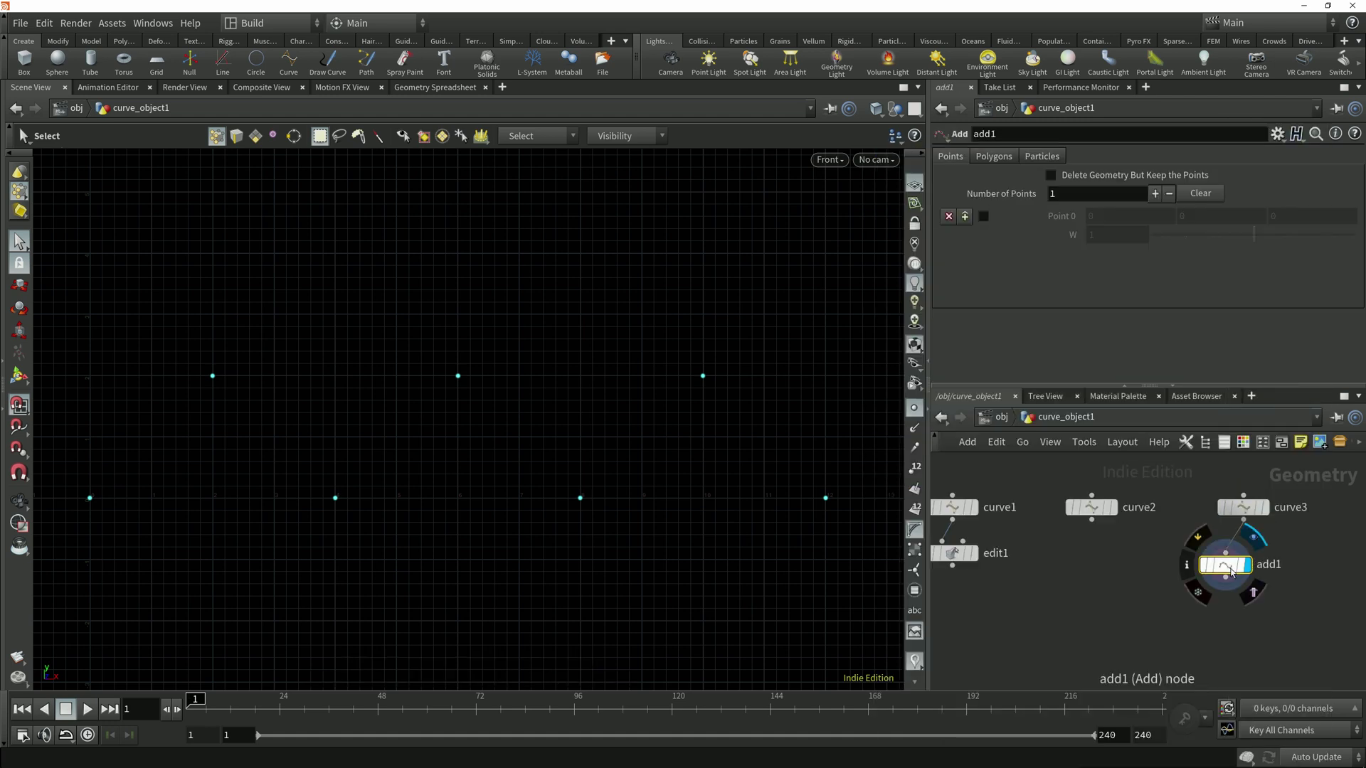
click(993, 157)
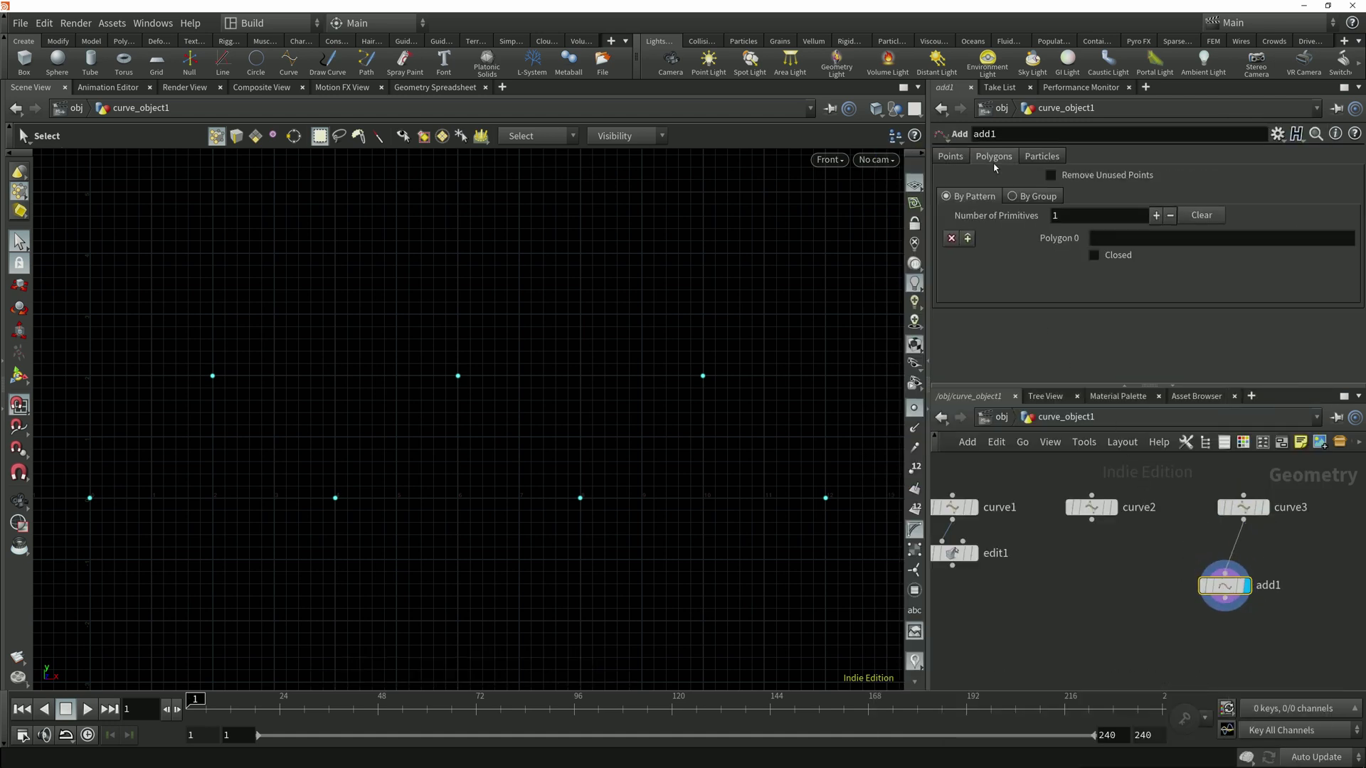
click(1029, 198)
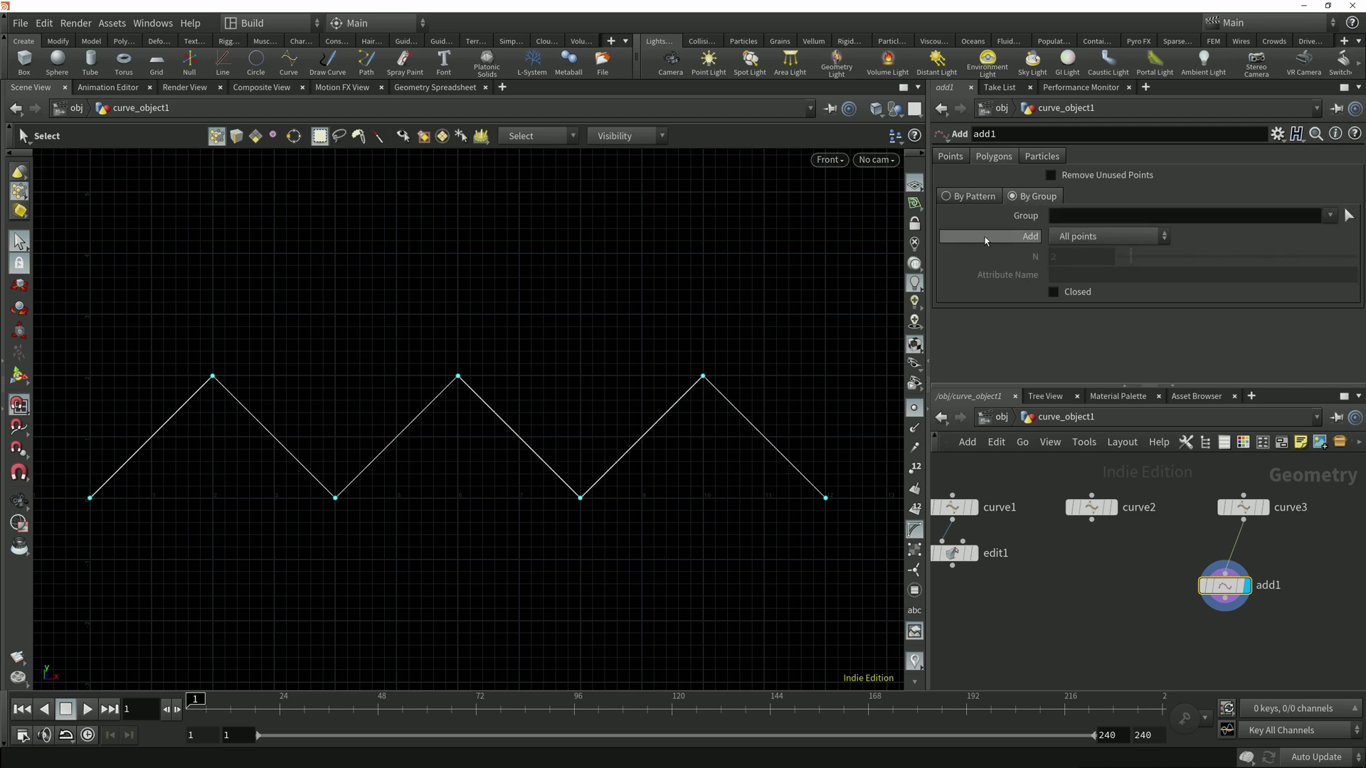
click(955, 160)
click(989, 161)
middle_drag(1158, 602, 1147, 592)
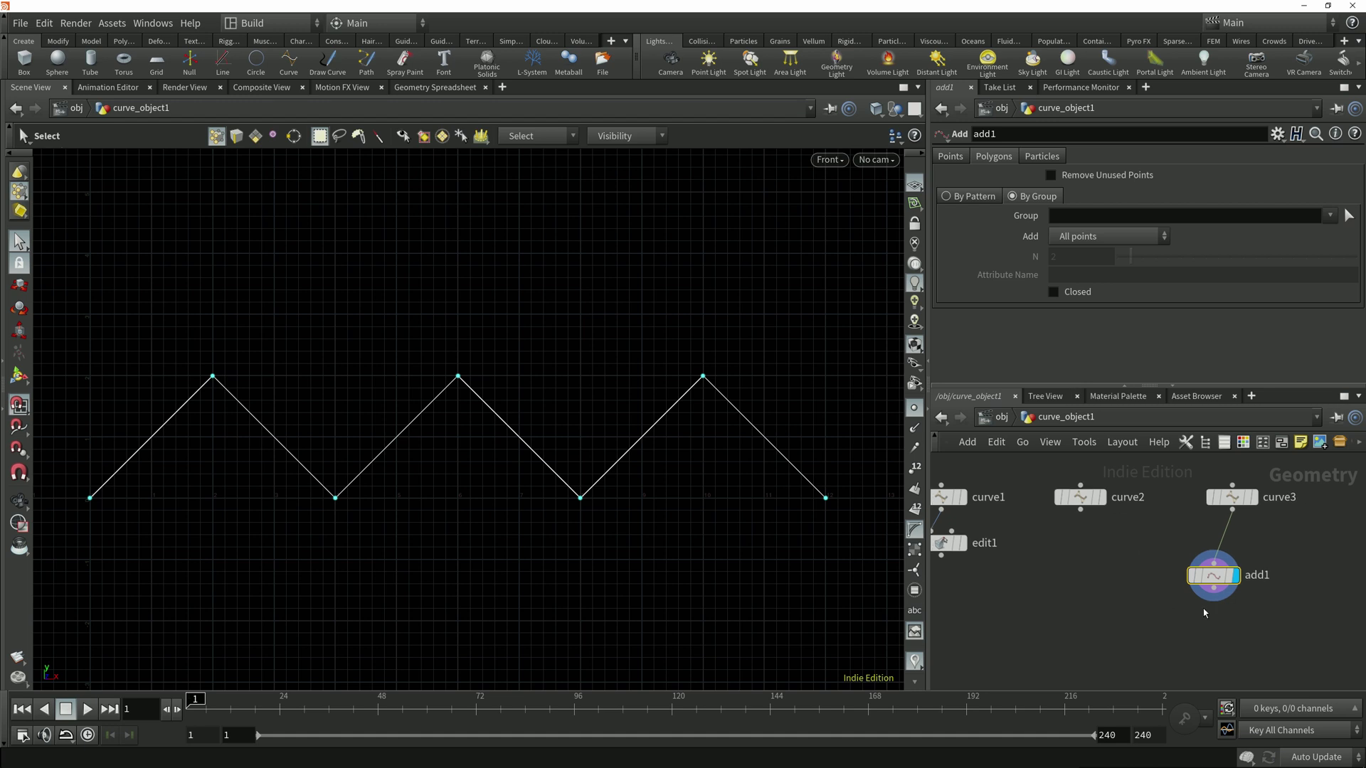
Create a convert1 node wired below add1 and display it
click(1214, 591)
key(Tab)
text(convert)
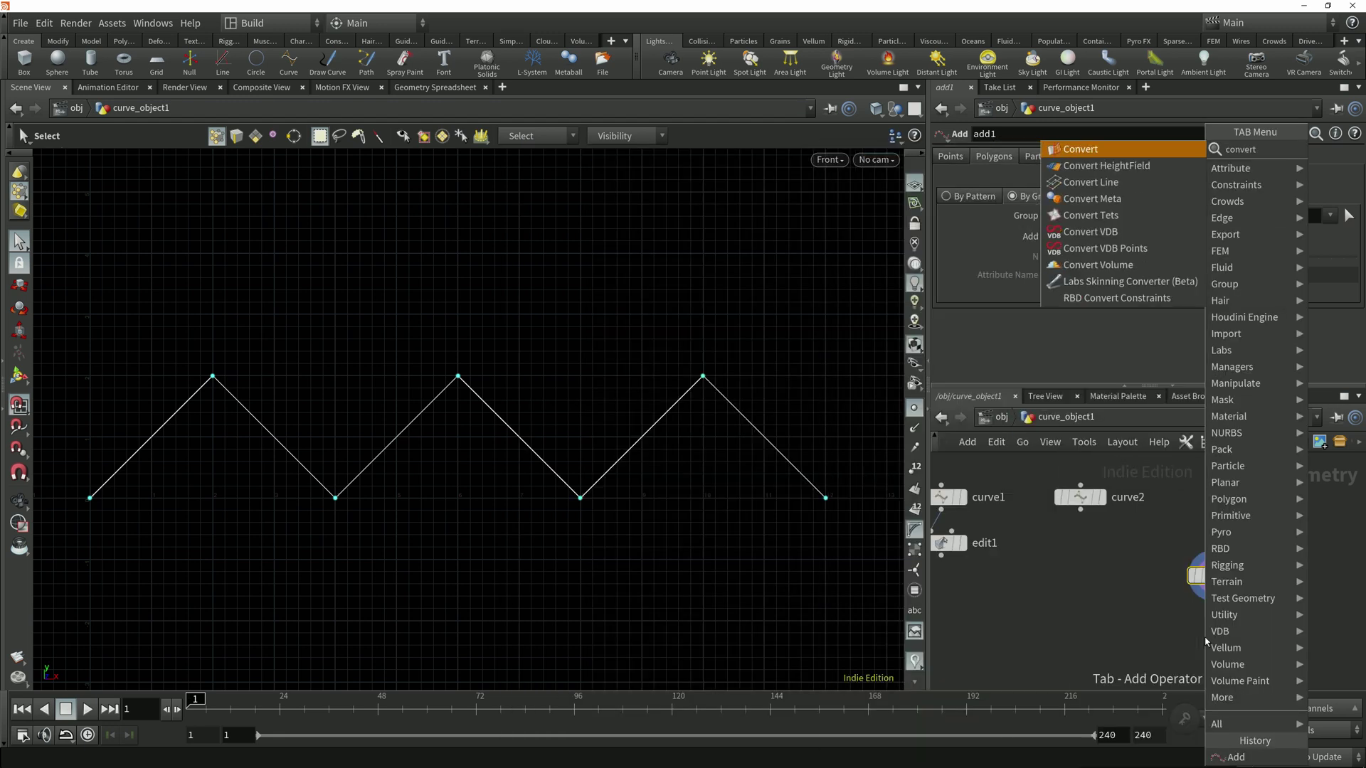
key(Return)
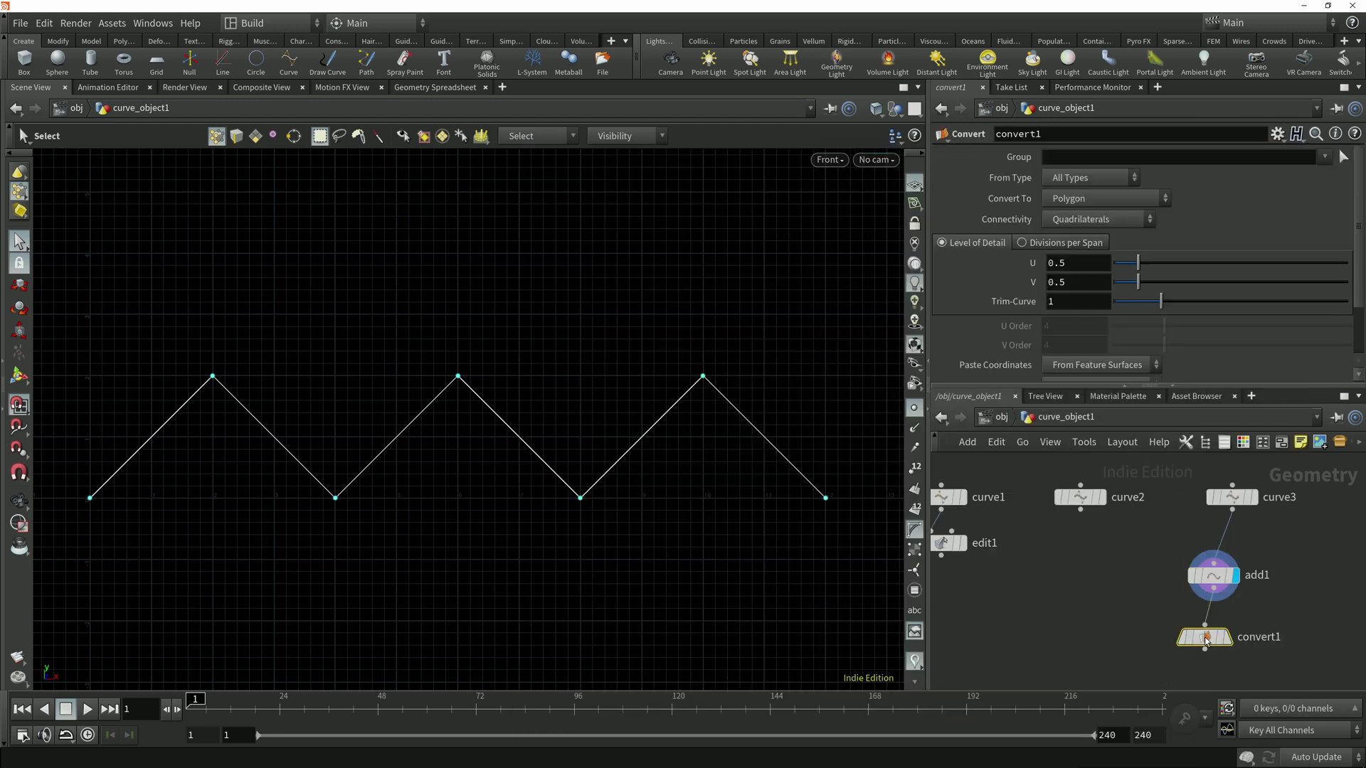
click(1182, 639)
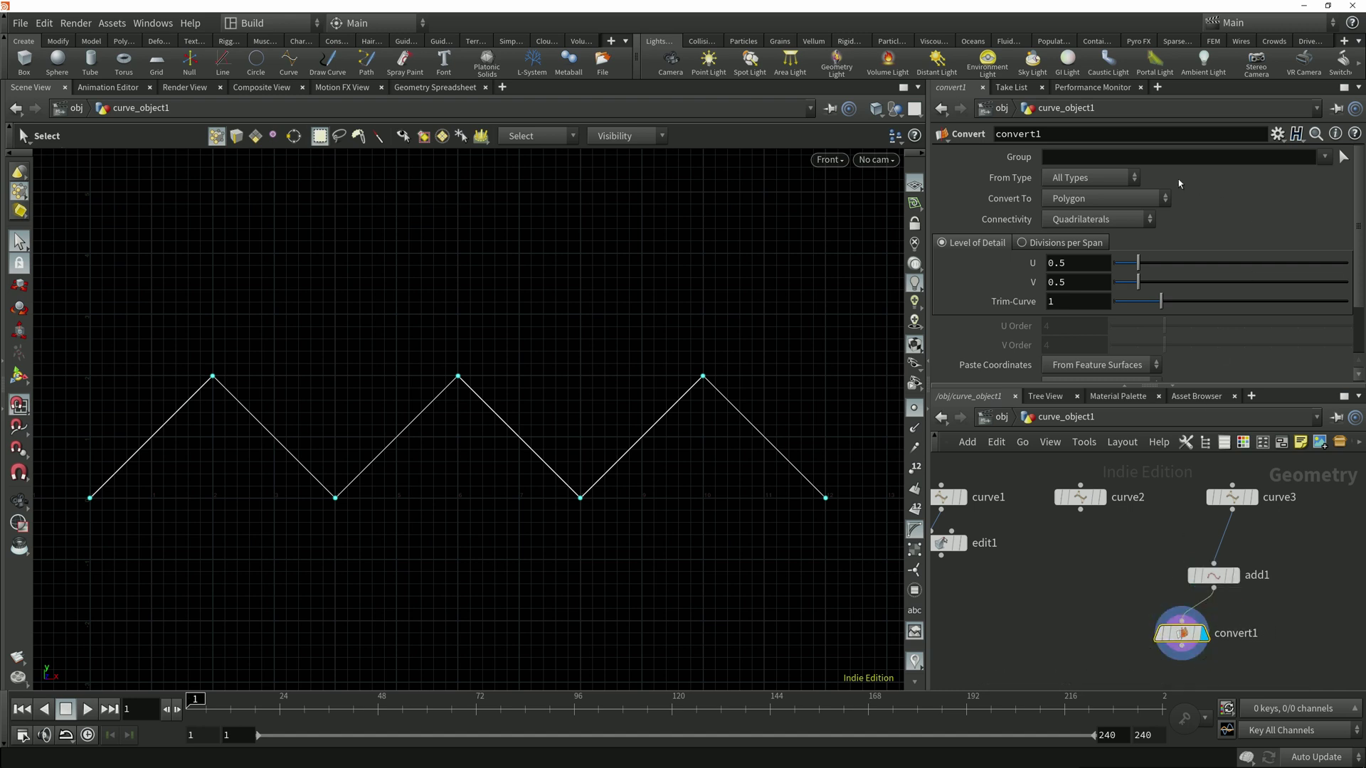
Set convert1 from All Types to NURBS Curve, comparing against add1's polygon line
click(1077, 178)
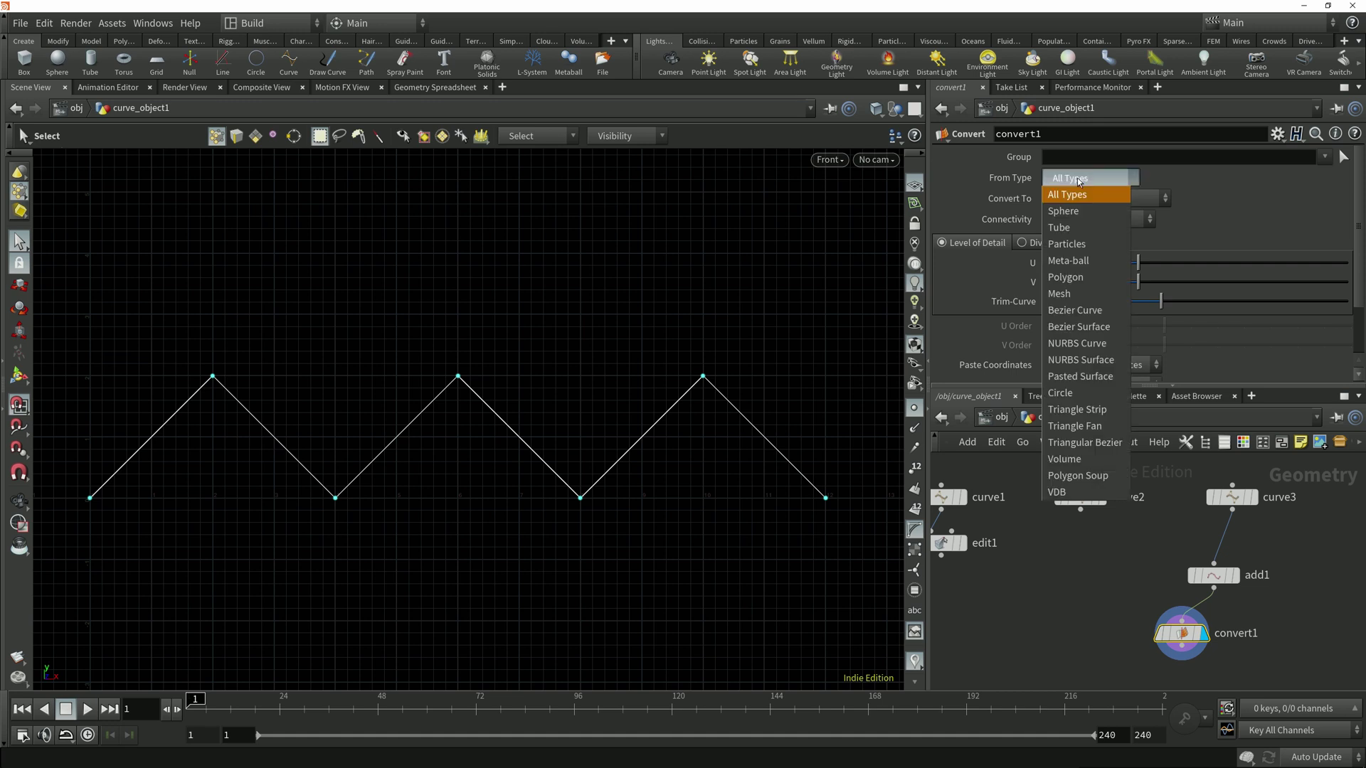
click(1112, 193)
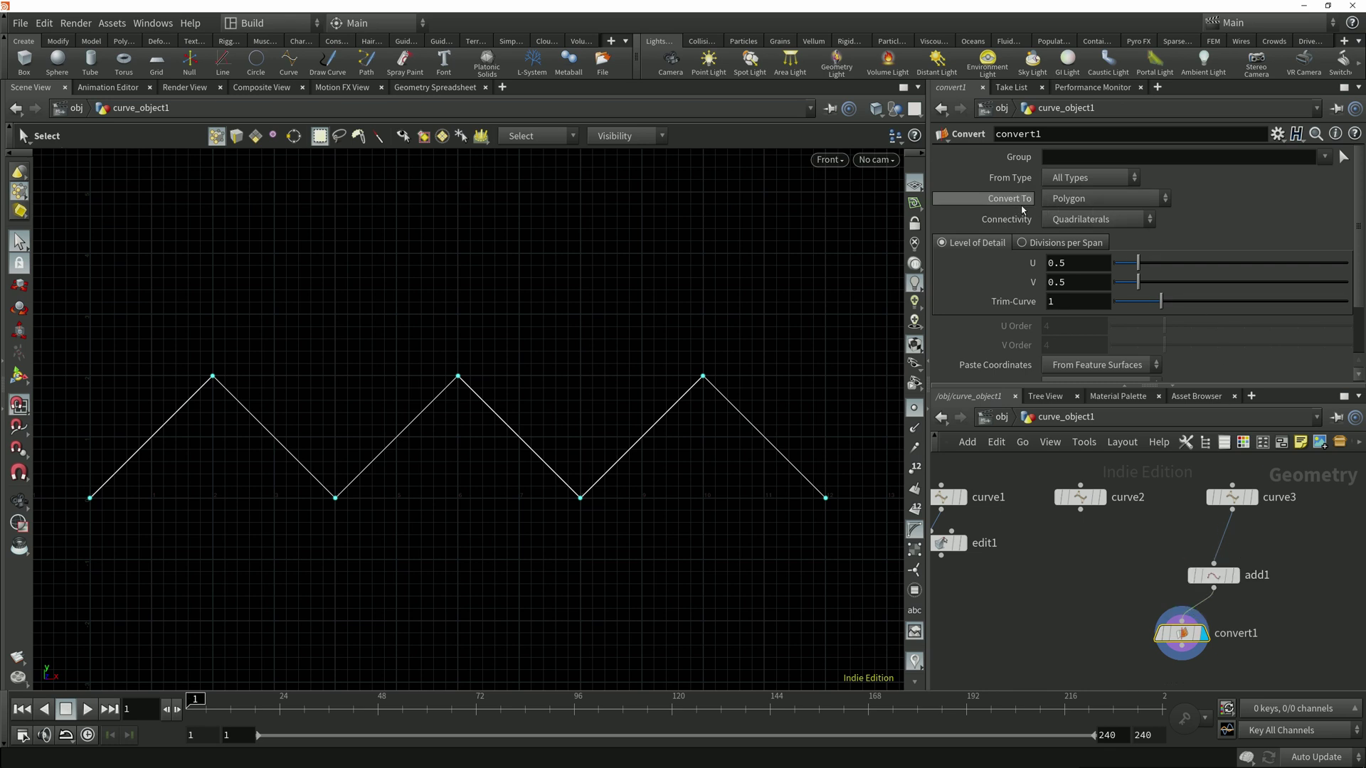
click(1065, 205)
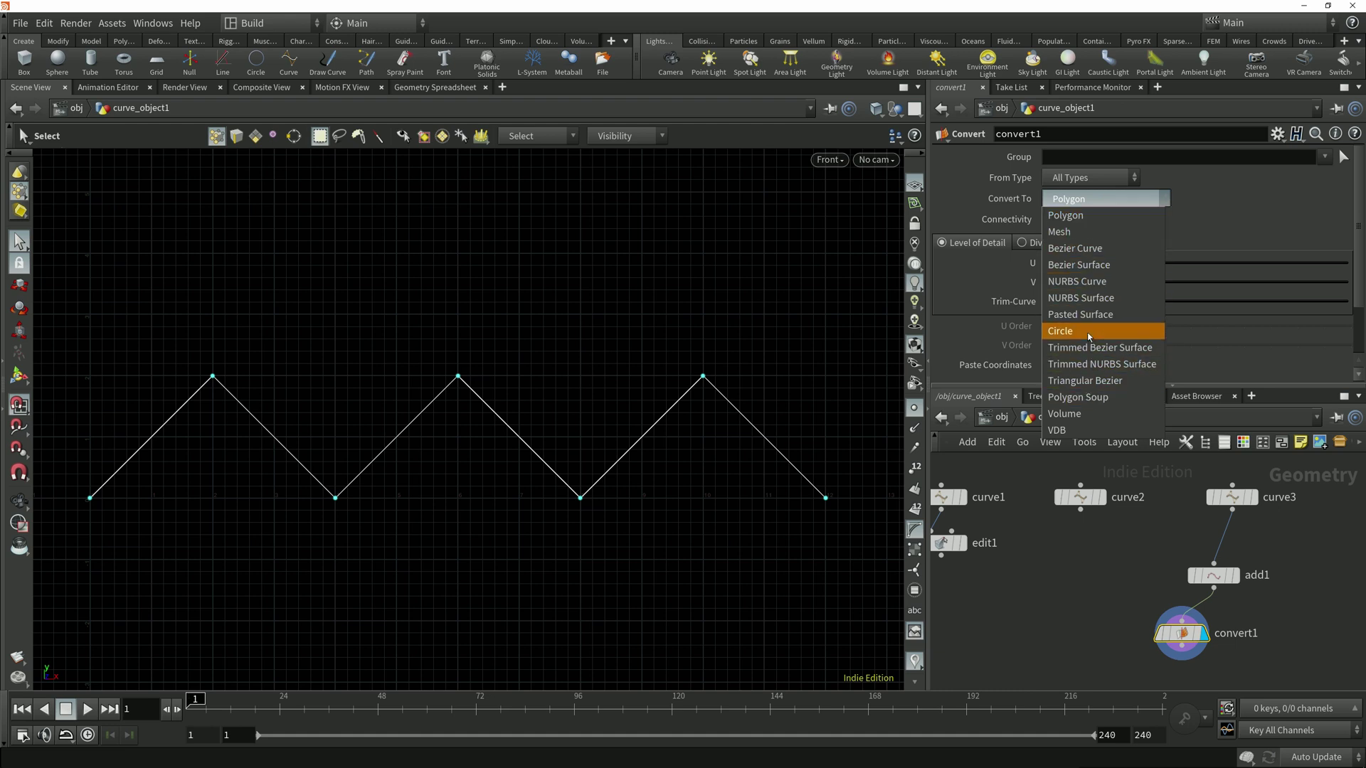
click(1091, 285)
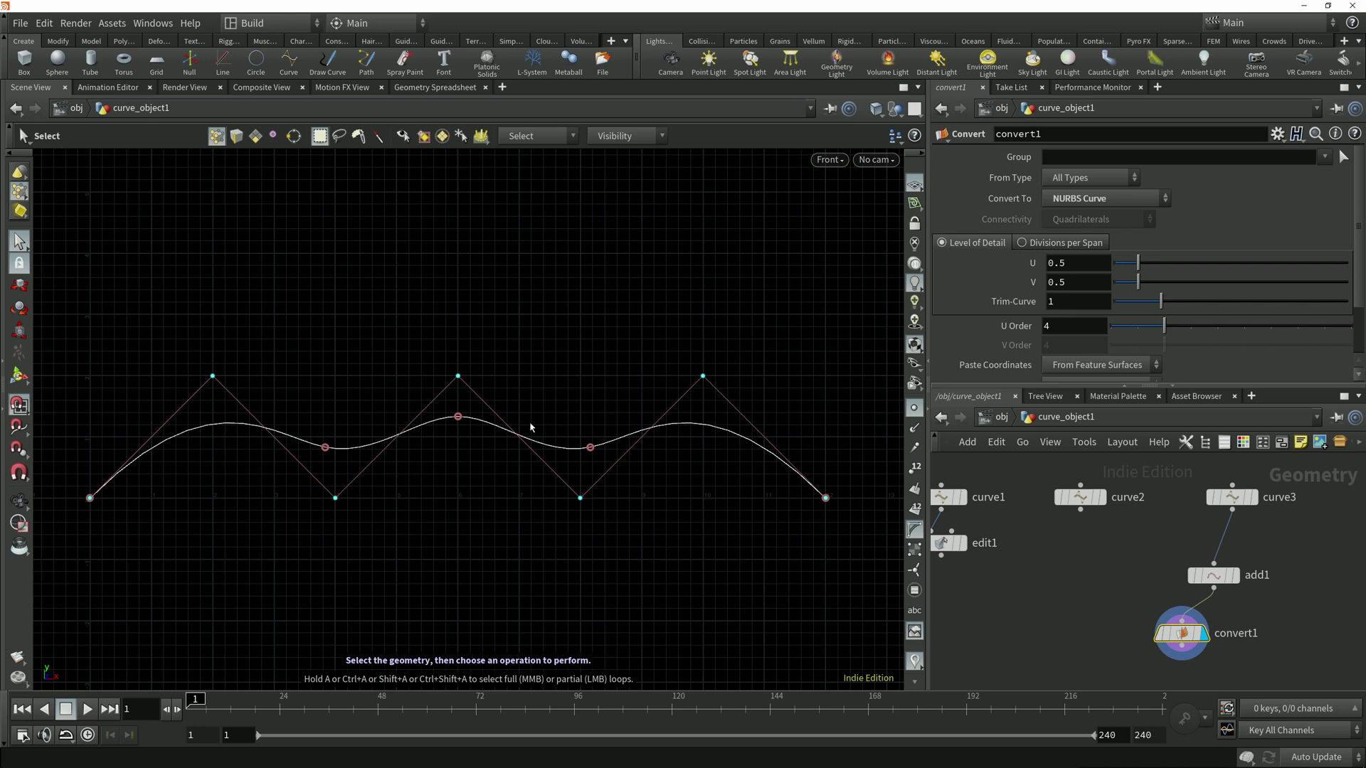
click(1225, 587)
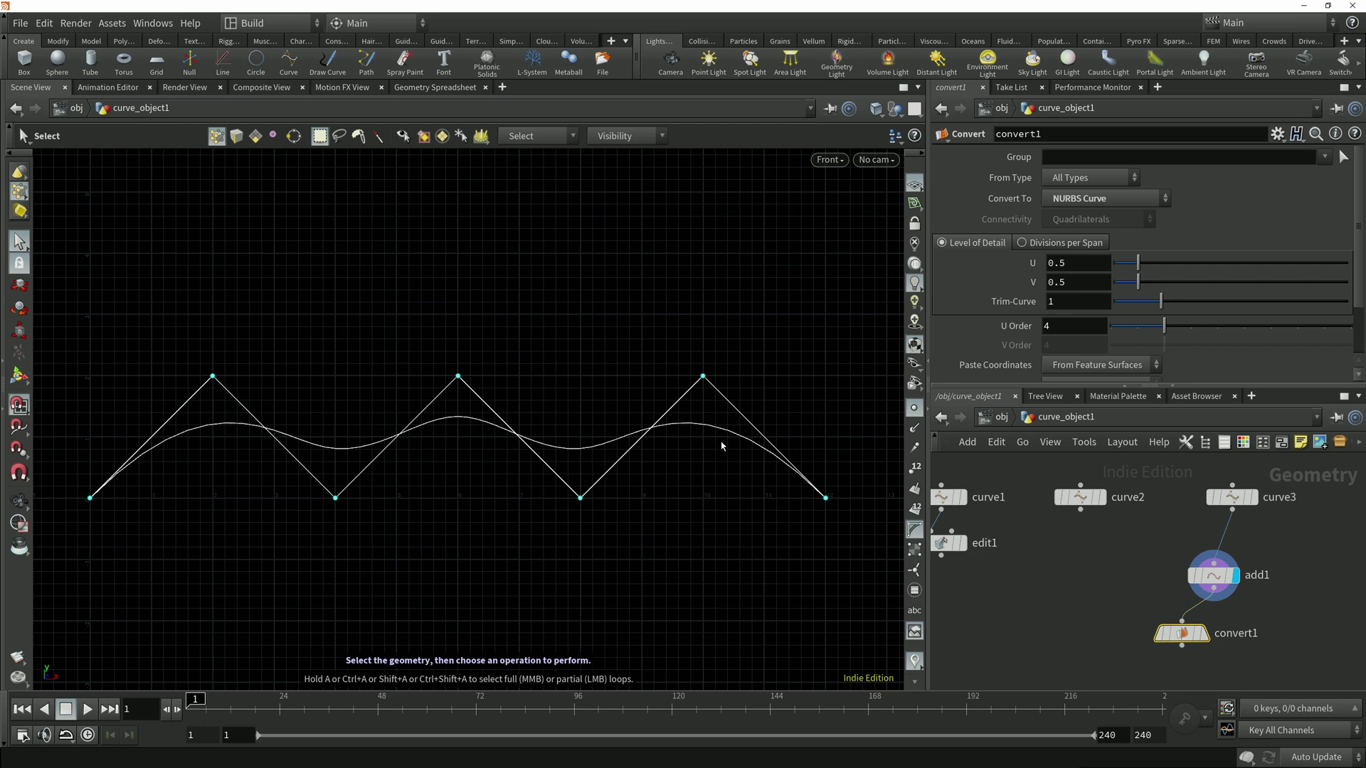
click(1206, 634)
Inspect curve2's and convert1's parameters, nudging convert1 slightly left
middle_drag(1049, 616, 1077, 613)
scroll(1076, 613, down, 2)
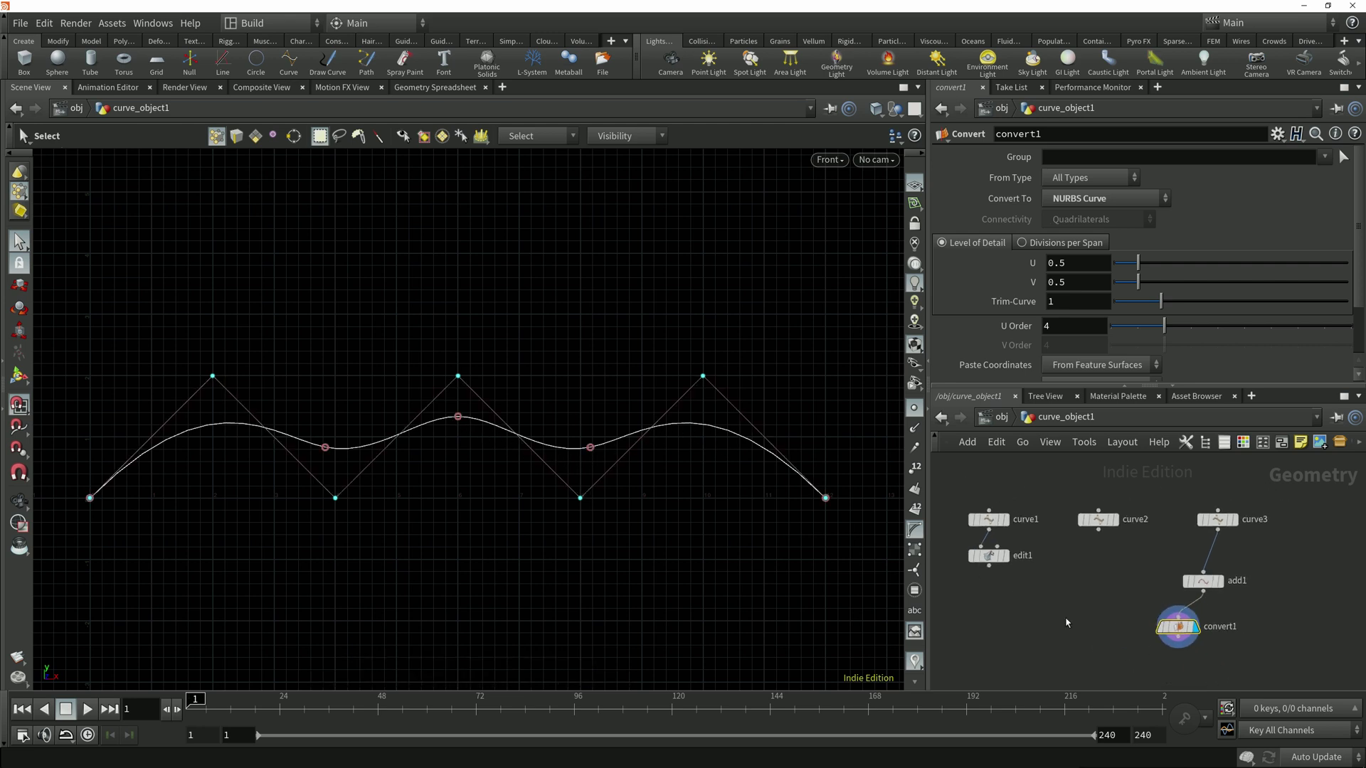
click(1099, 520)
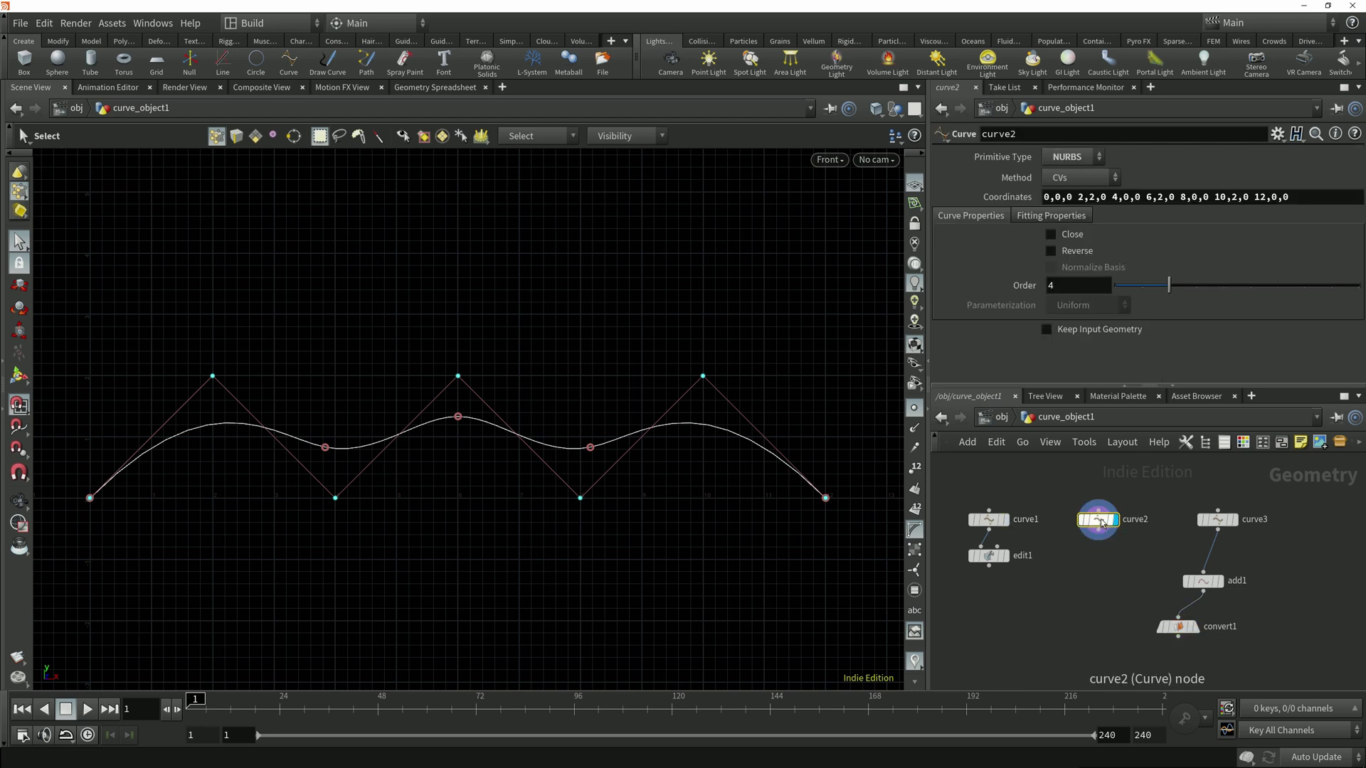
mouse_move(1193, 634)
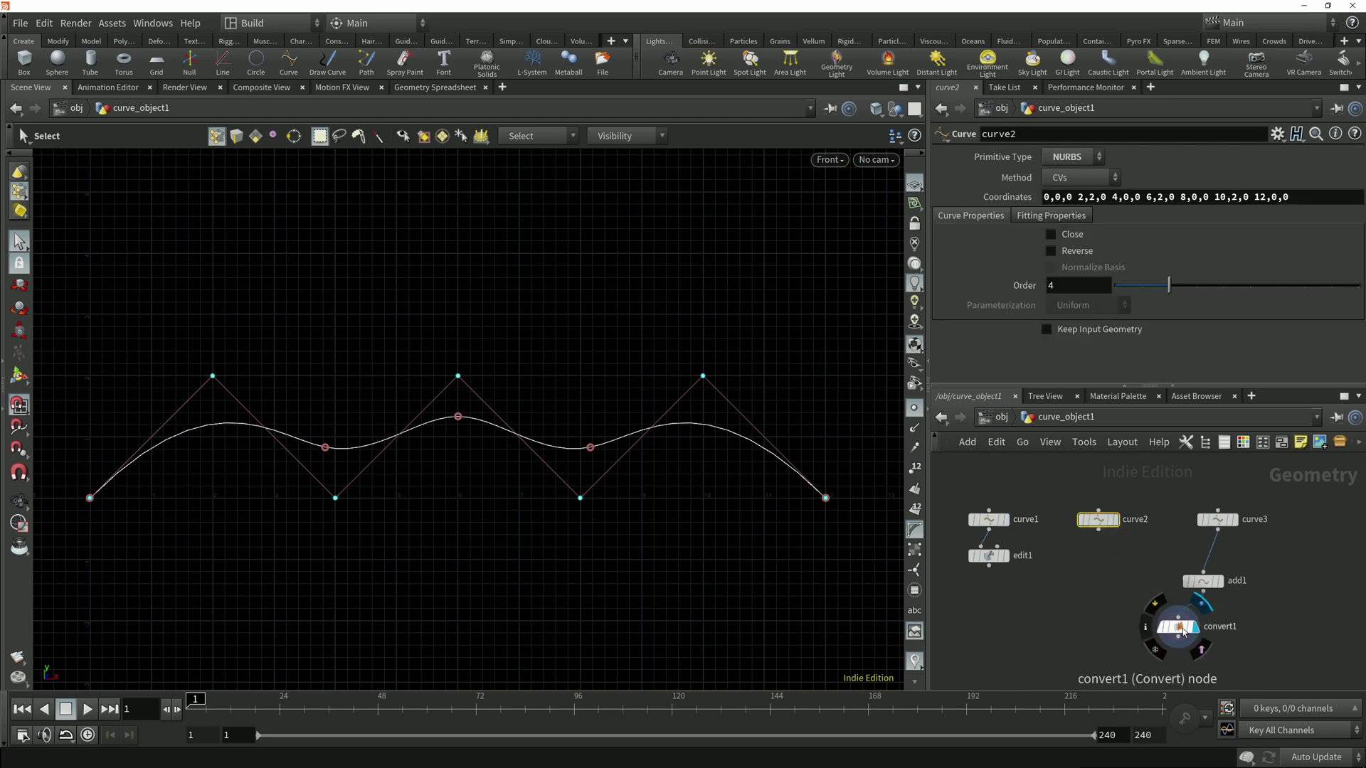
click(1193, 634)
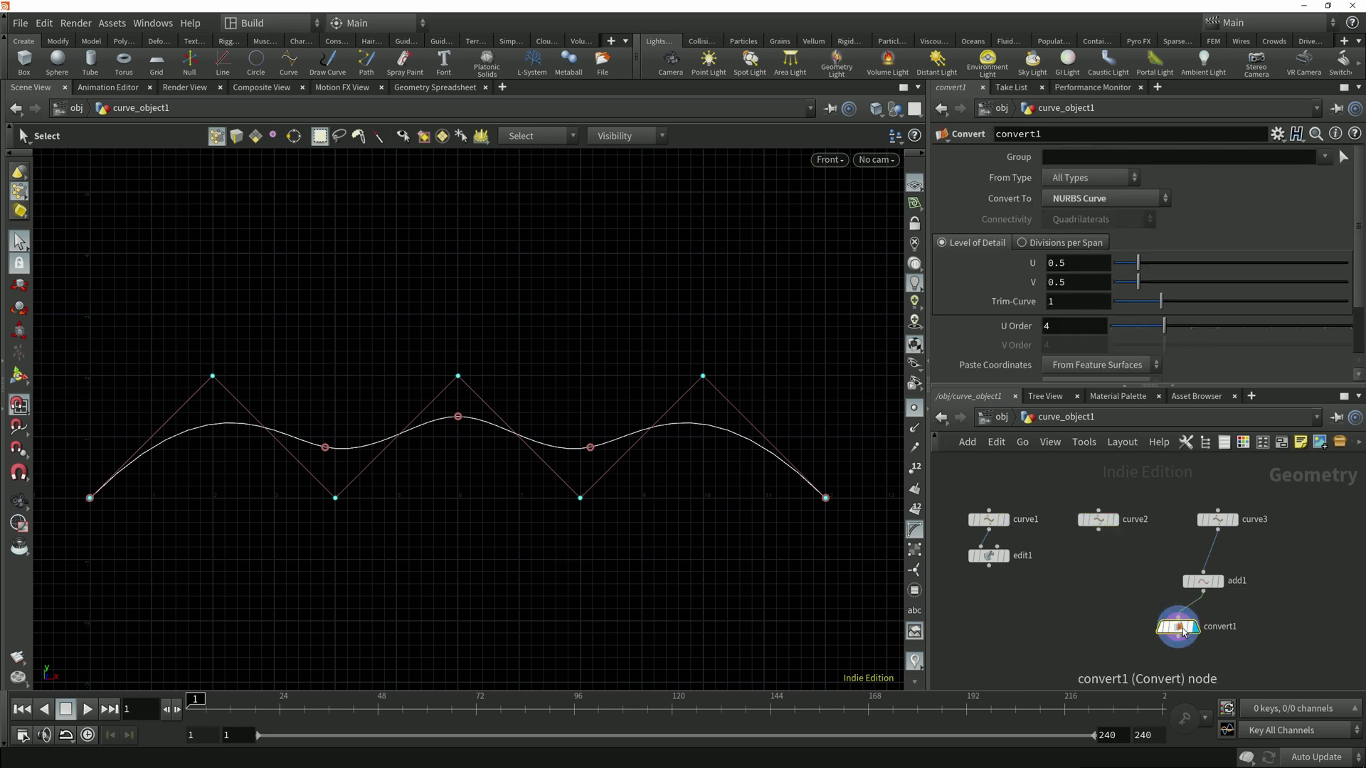
click(1110, 523)
mouse_move(1192, 633)
drag(1192, 633, 1166, 633)
Display add1's polygon zigzag, then make convert1 the displayed and selected node
middle_drag(1167, 633, 1083, 631)
scroll(1156, 566, up, 2)
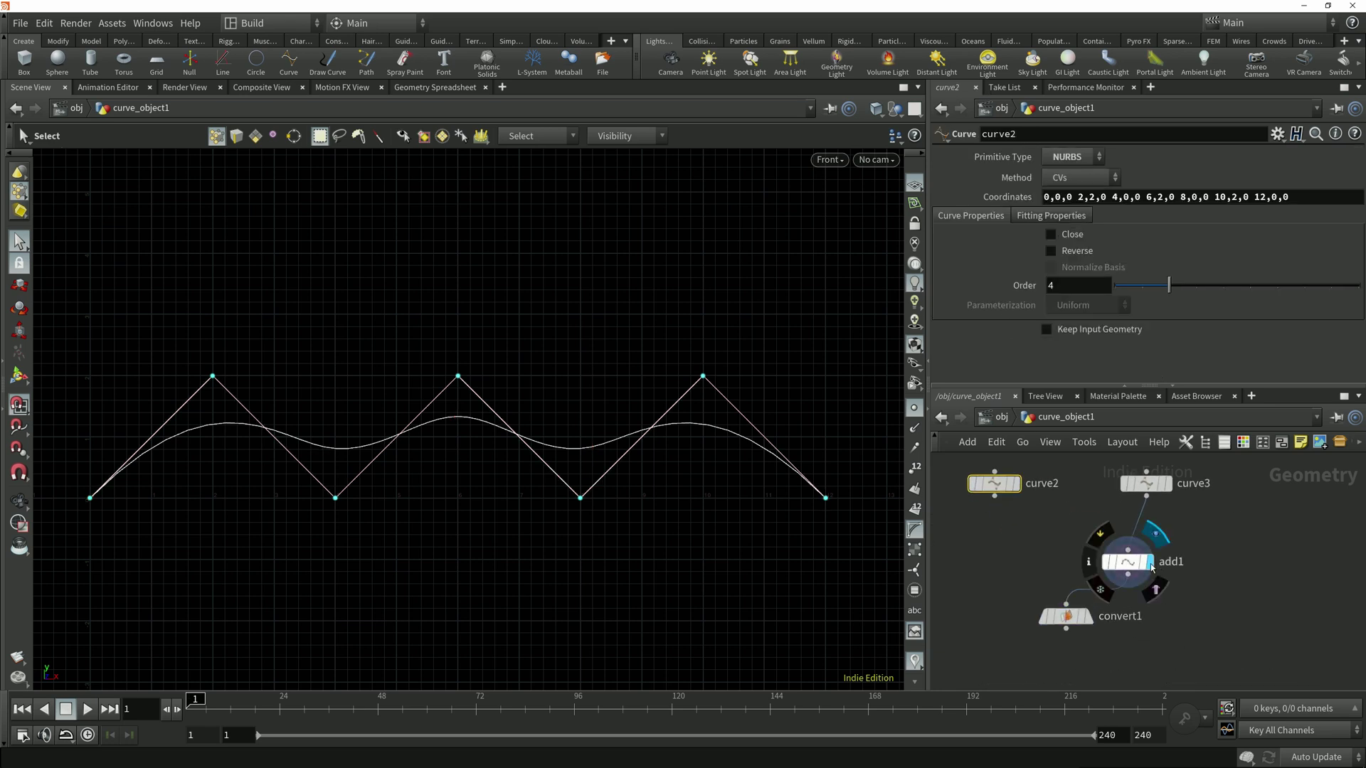
click(1150, 562)
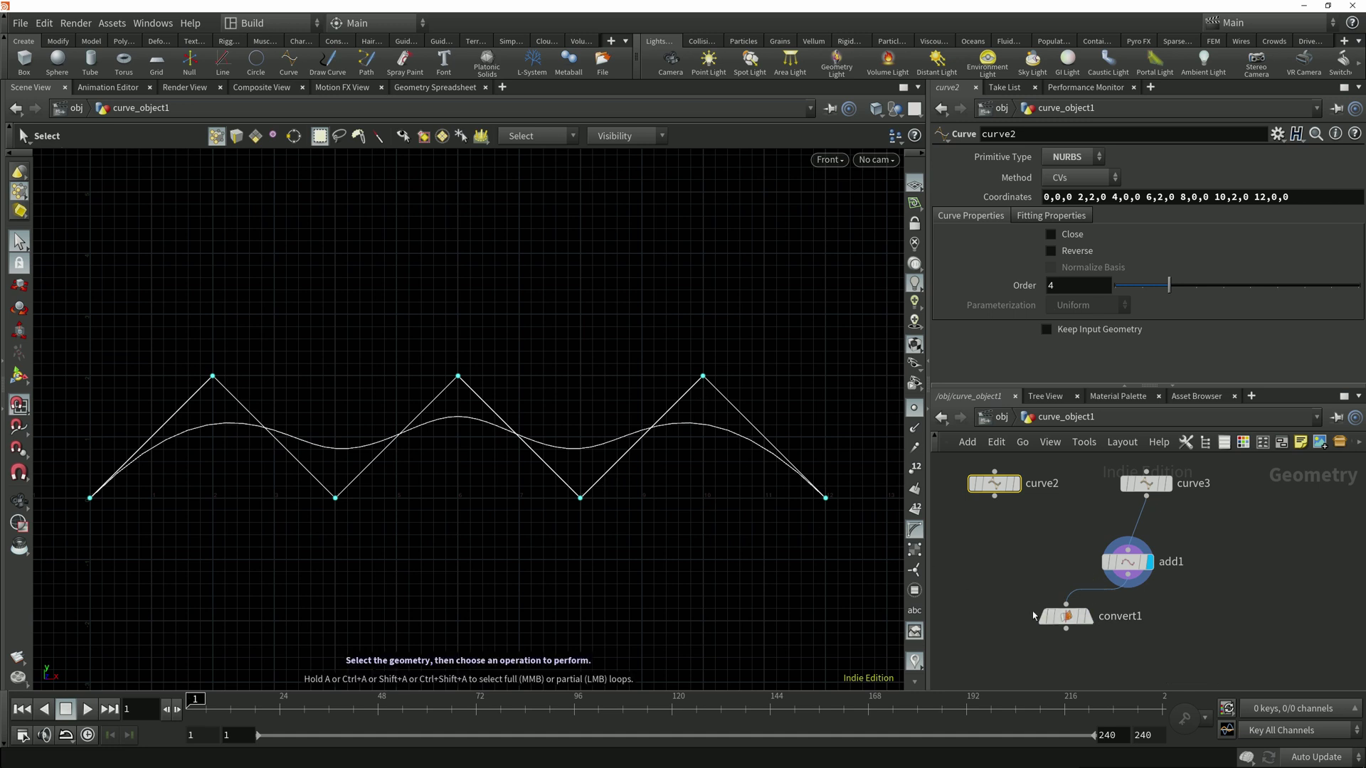
click(1087, 617)
click(1064, 616)
Pull a new wire out of add1's output connector
middle_drag(1146, 659, 1136, 659)
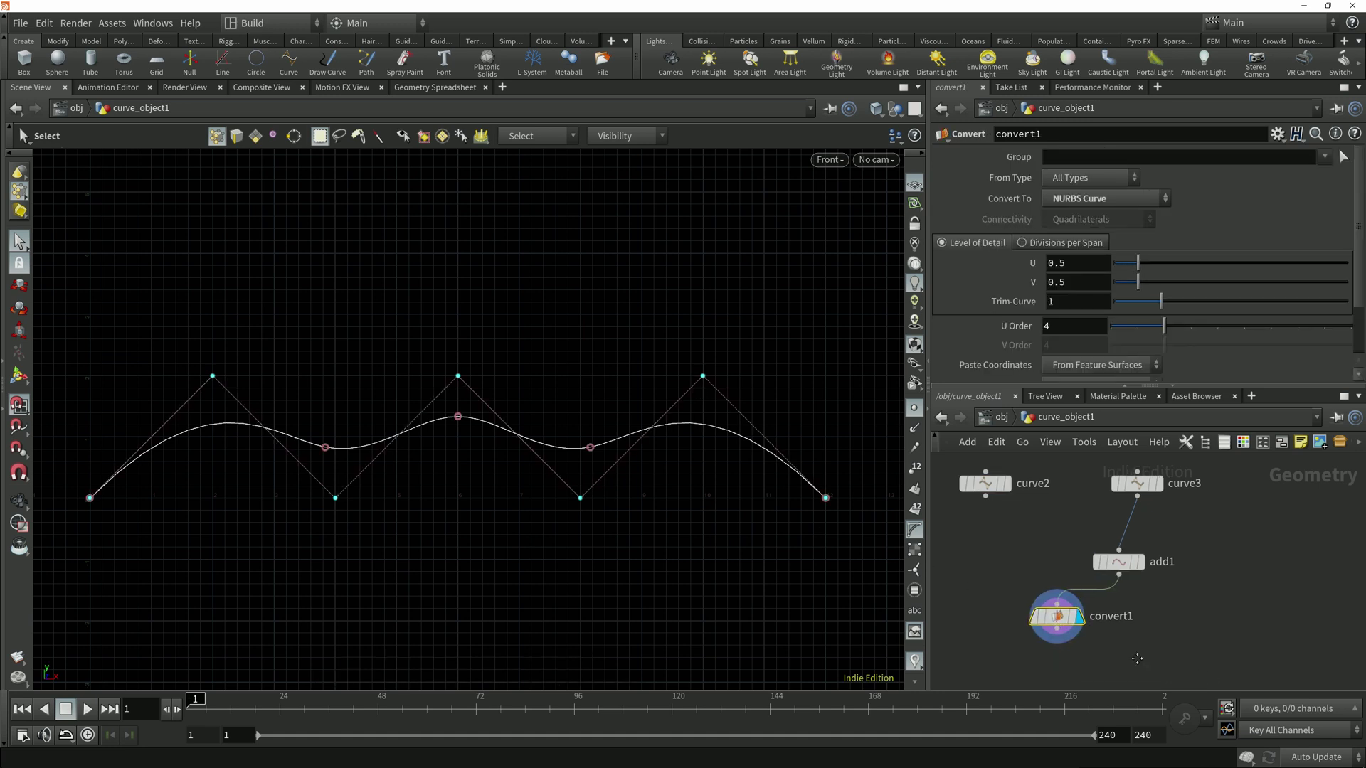
scroll(1137, 659, down, 2)
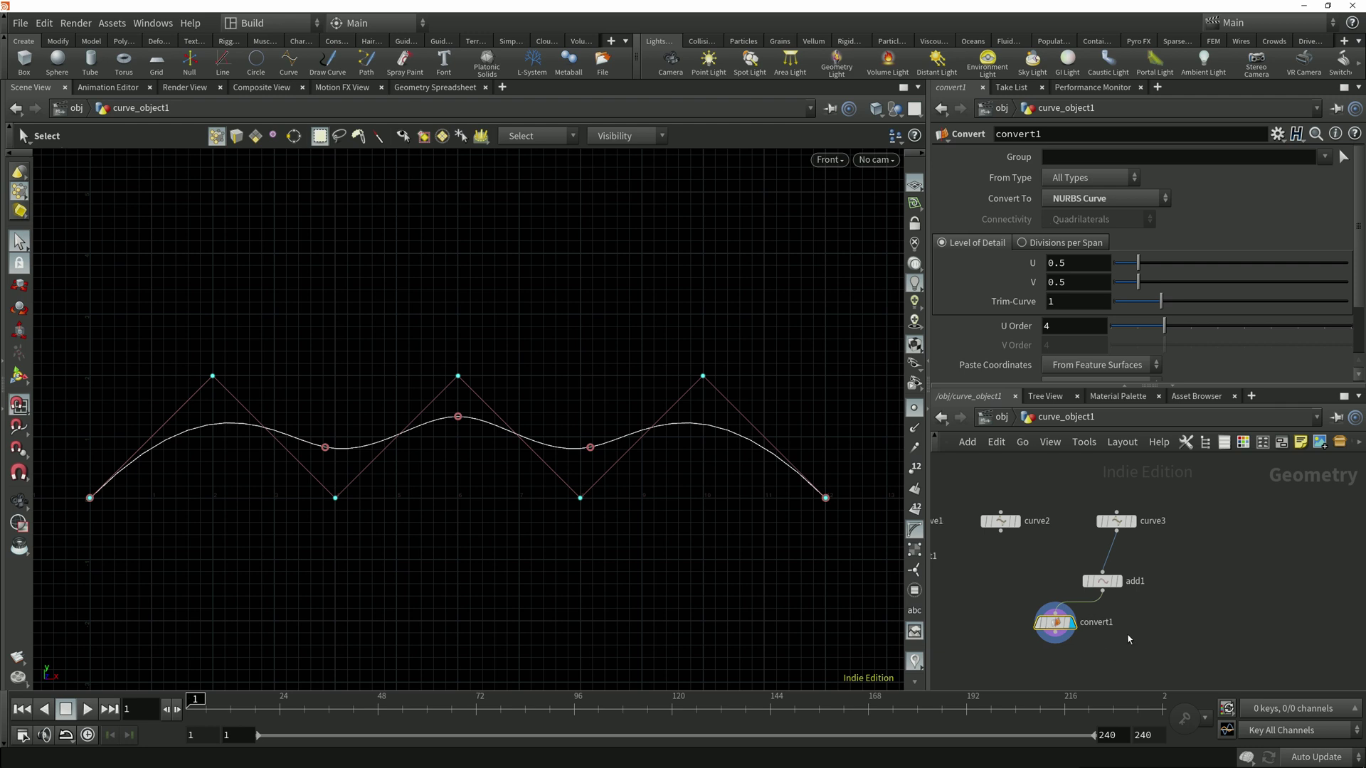
scroll(1121, 606, up, 1)
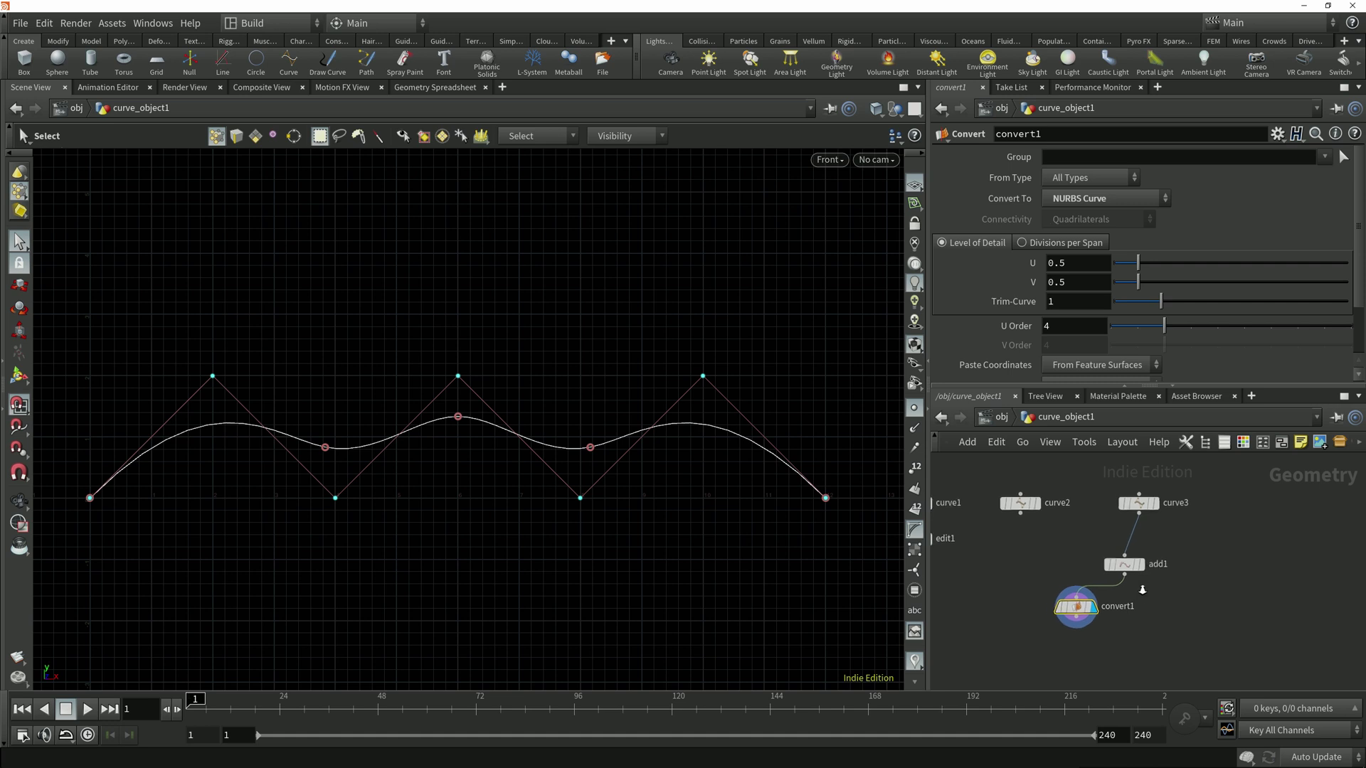
drag(1122, 574, 1199, 606)
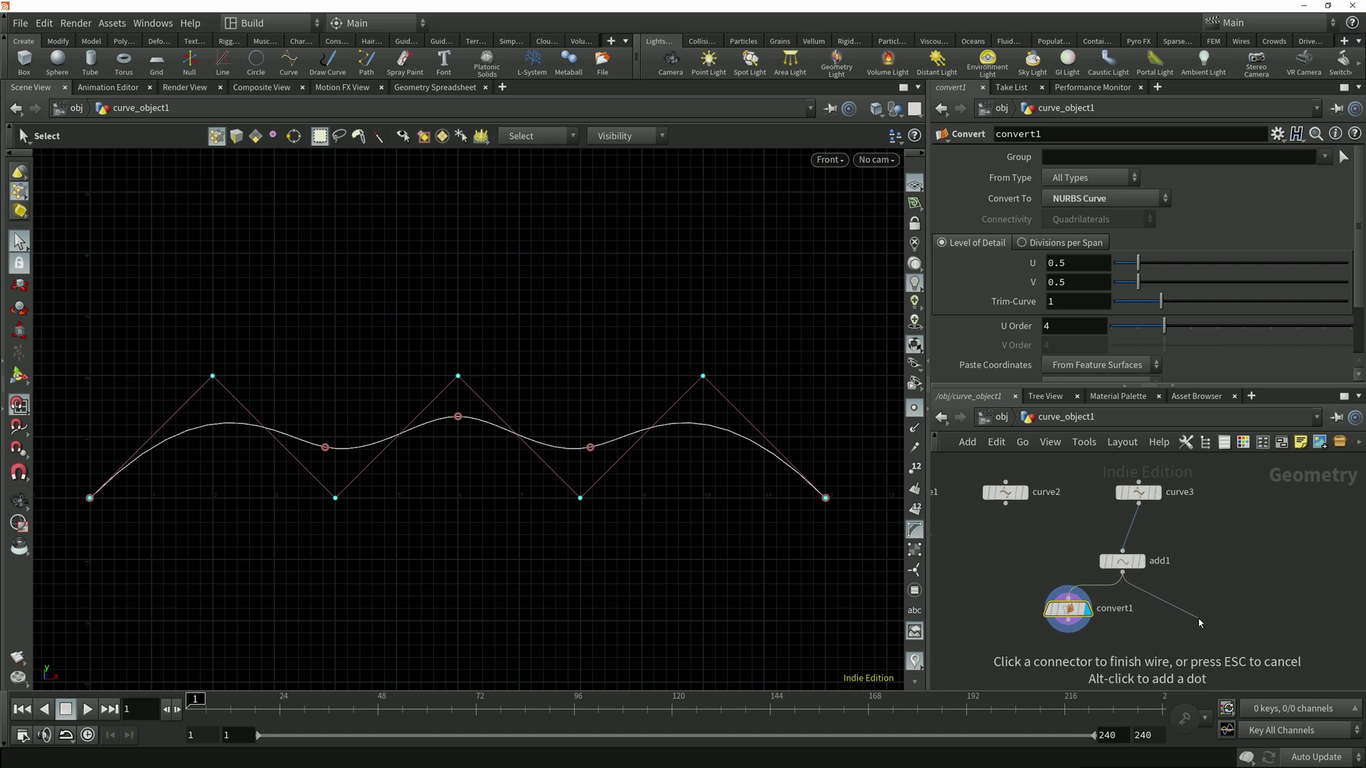
Create a Fit node wired from add1 and display its curve
key(Tab)
text(fit)
key(Return)
click(1200, 624)
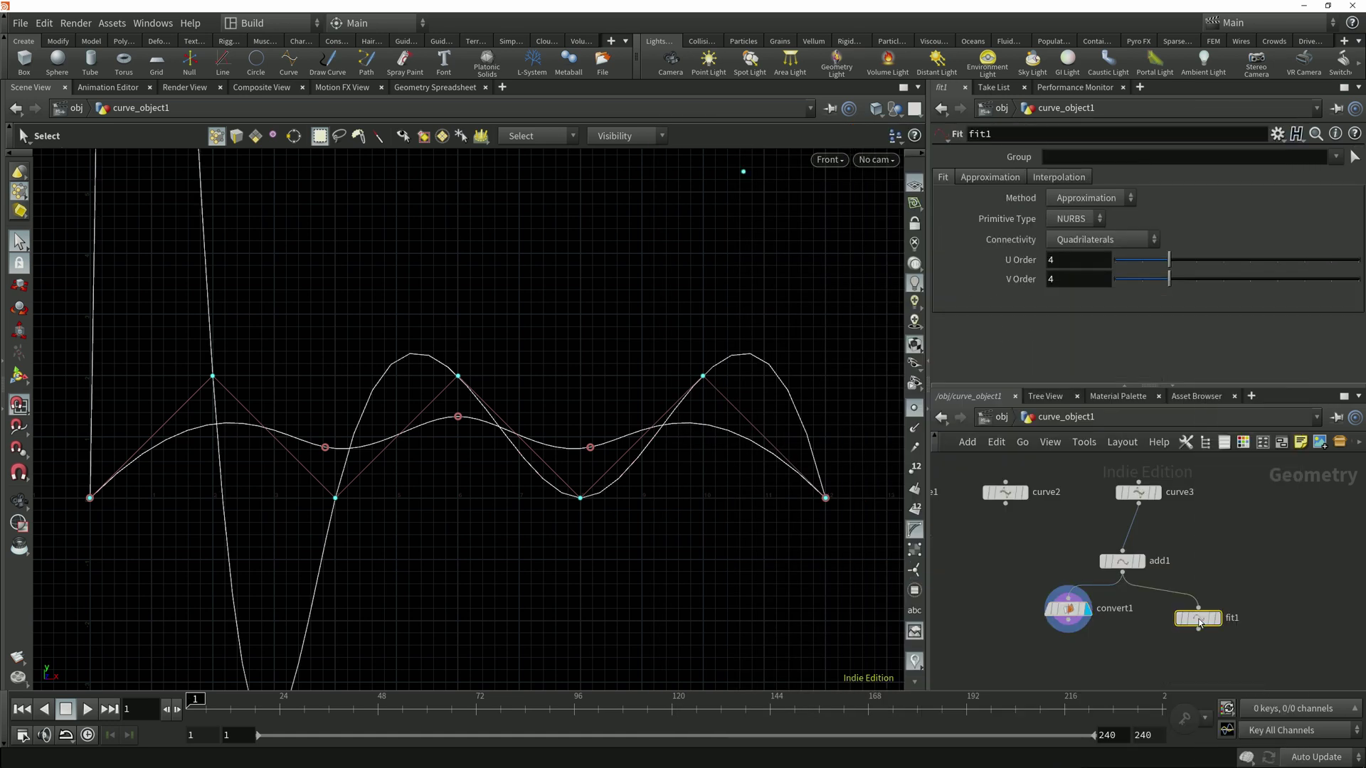
click(1217, 618)
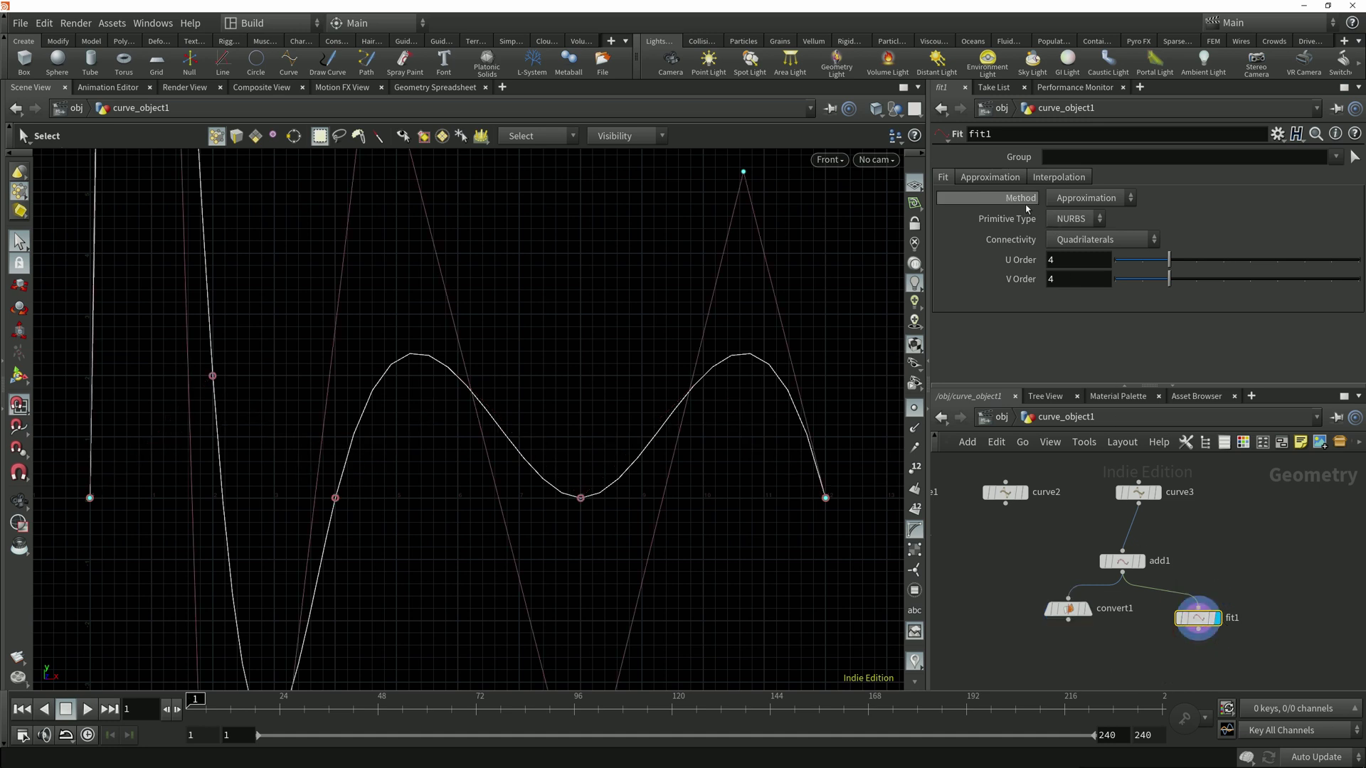
Set fit1's Method to Interpolation with Breakpoints scope
click(1095, 207)
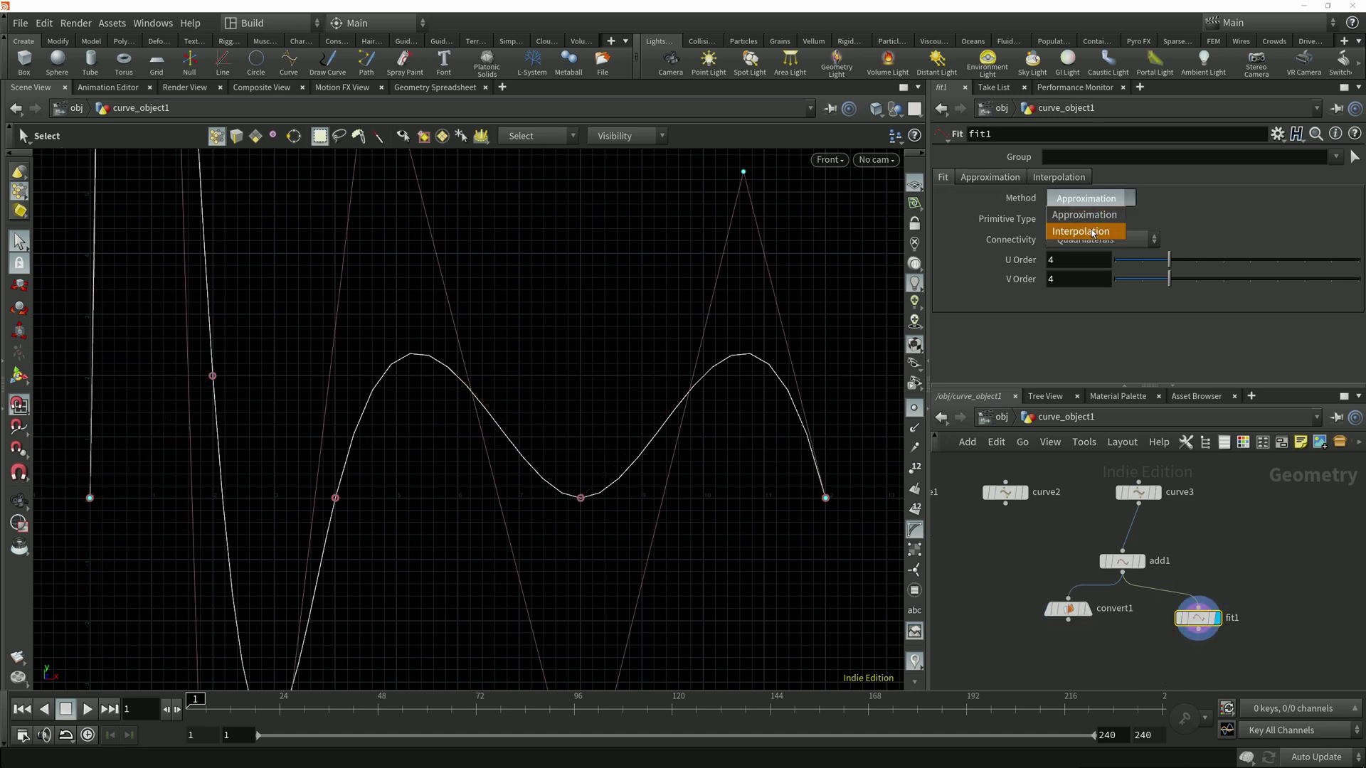
click(1094, 231)
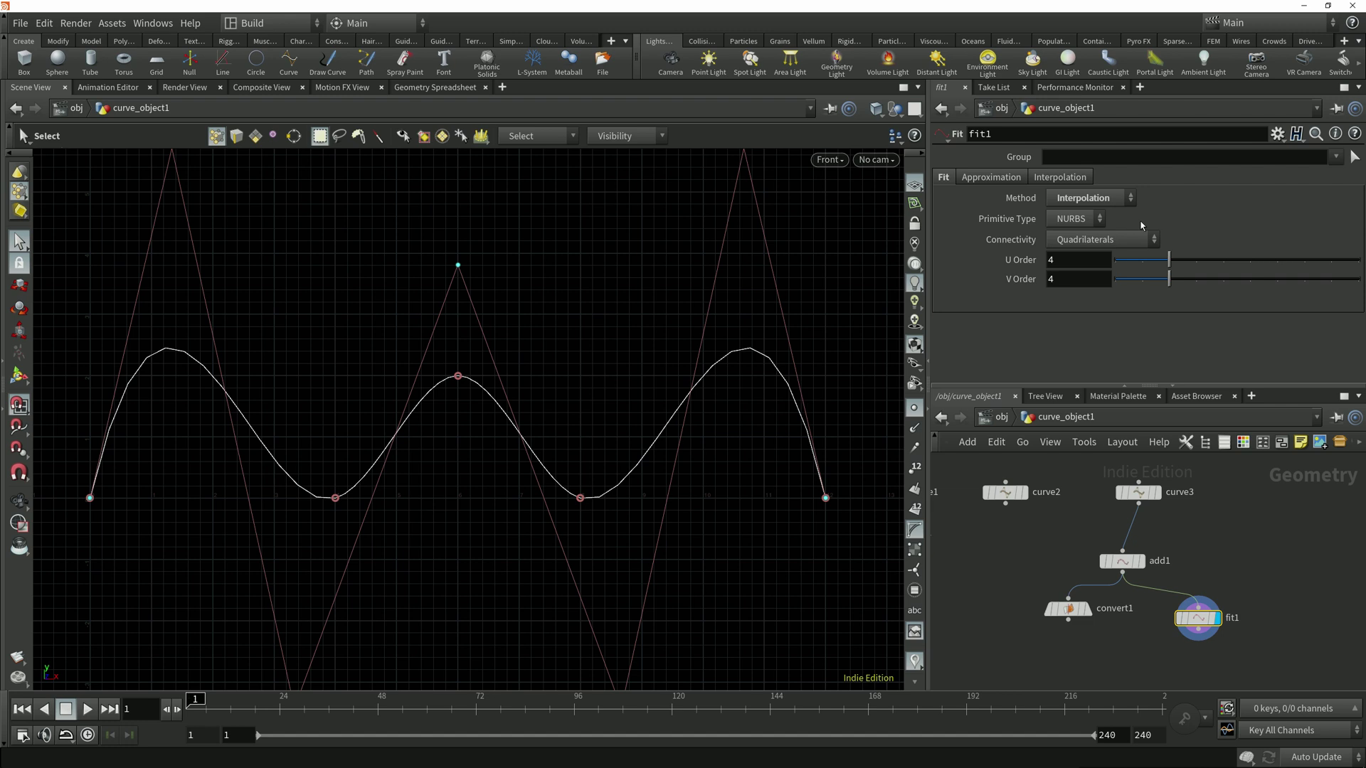
click(1078, 181)
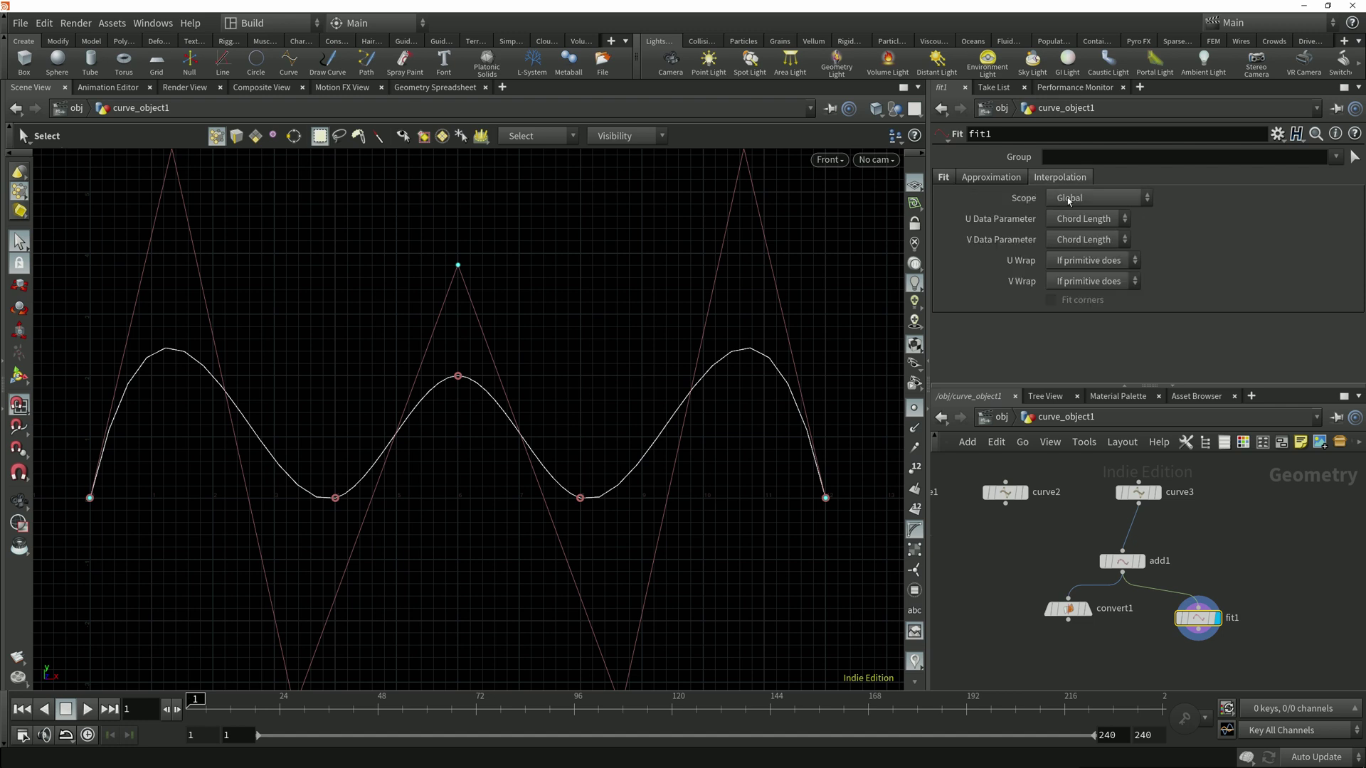
click(1067, 198)
click(1083, 248)
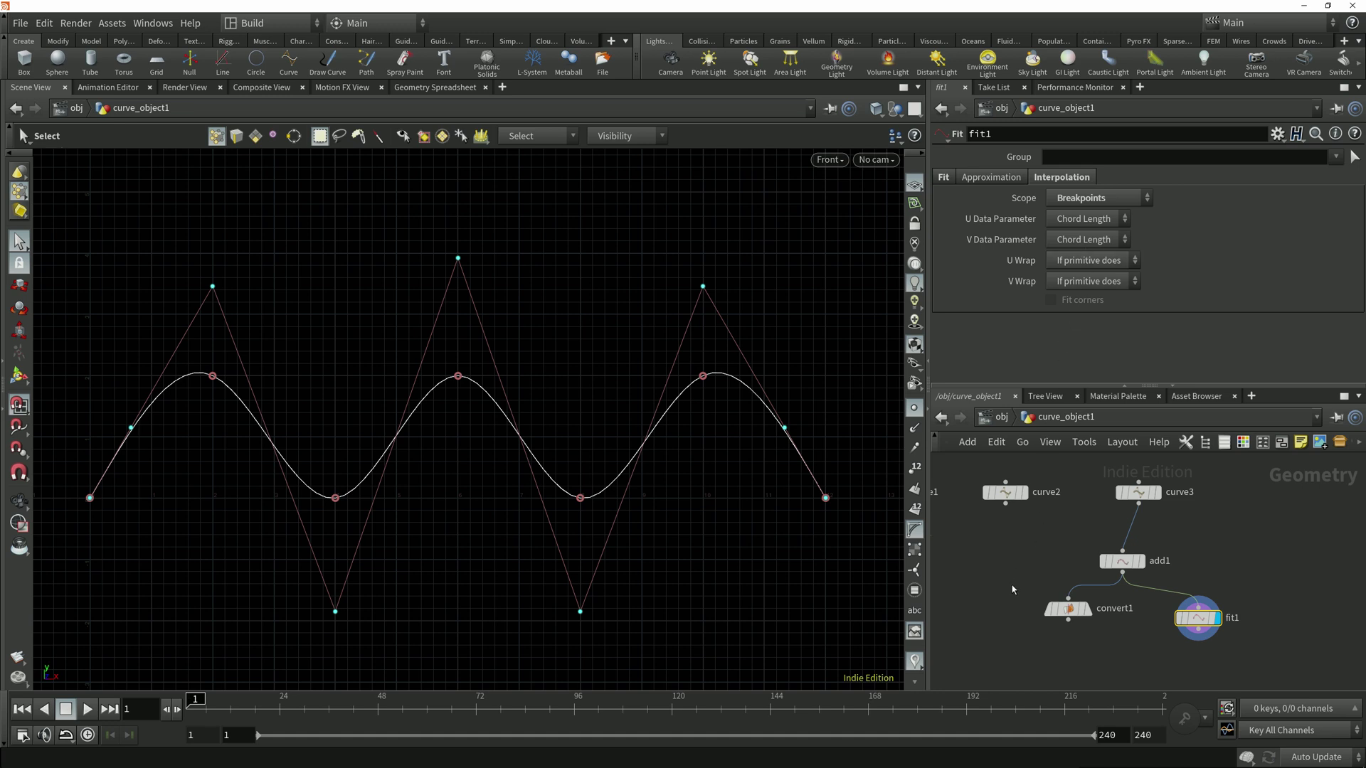
middle_drag(1012, 585, 1072, 589)
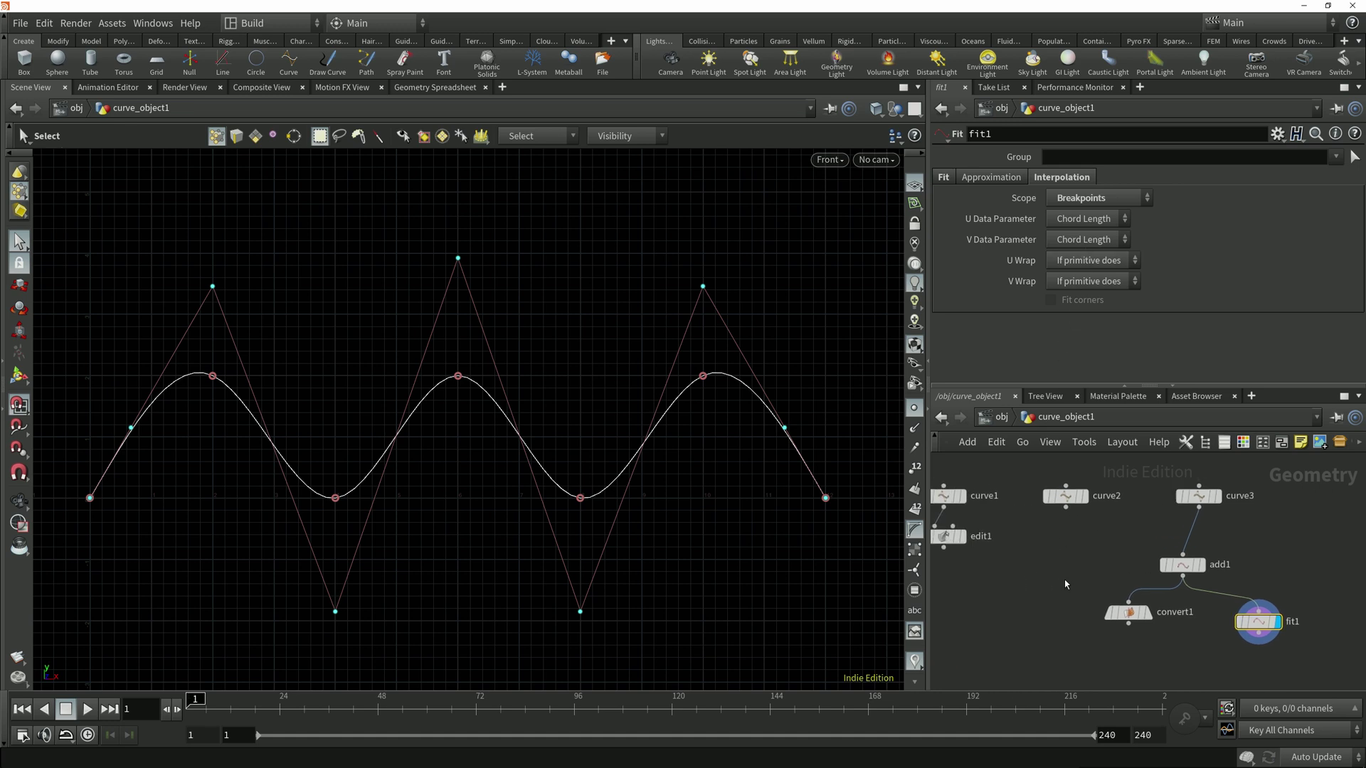
Turn on add1's template flag to overlay the zigzag as a reference
click(1198, 565)
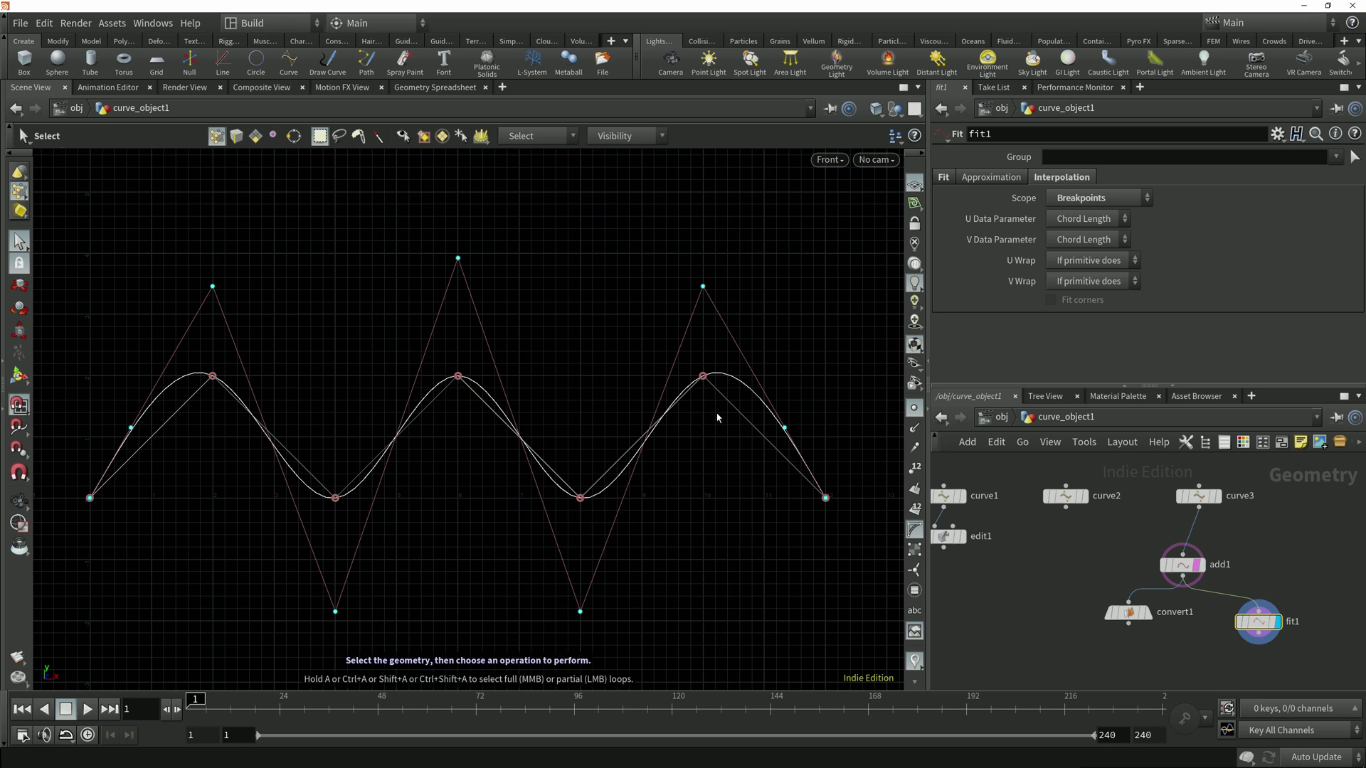
scroll(1044, 626, down, 2)
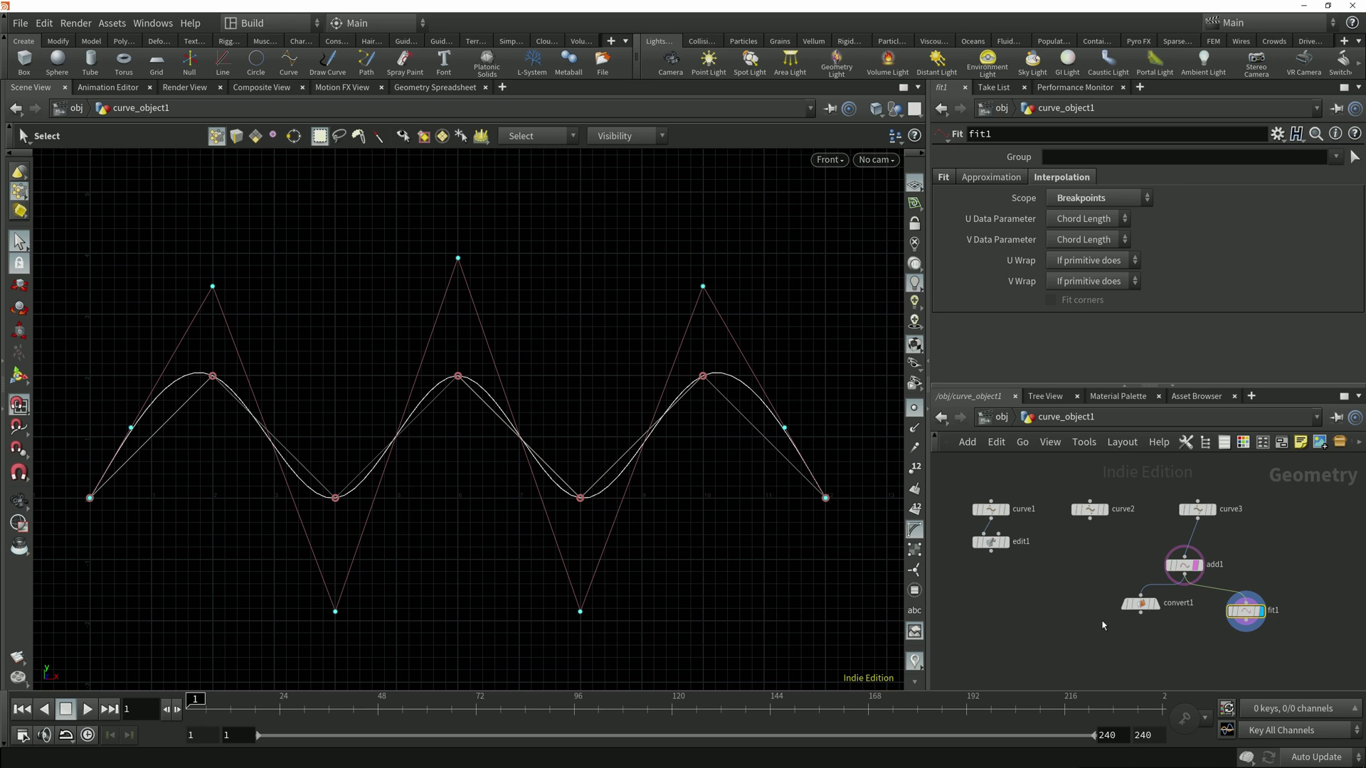
middle_drag(1199, 590, 1201, 592)
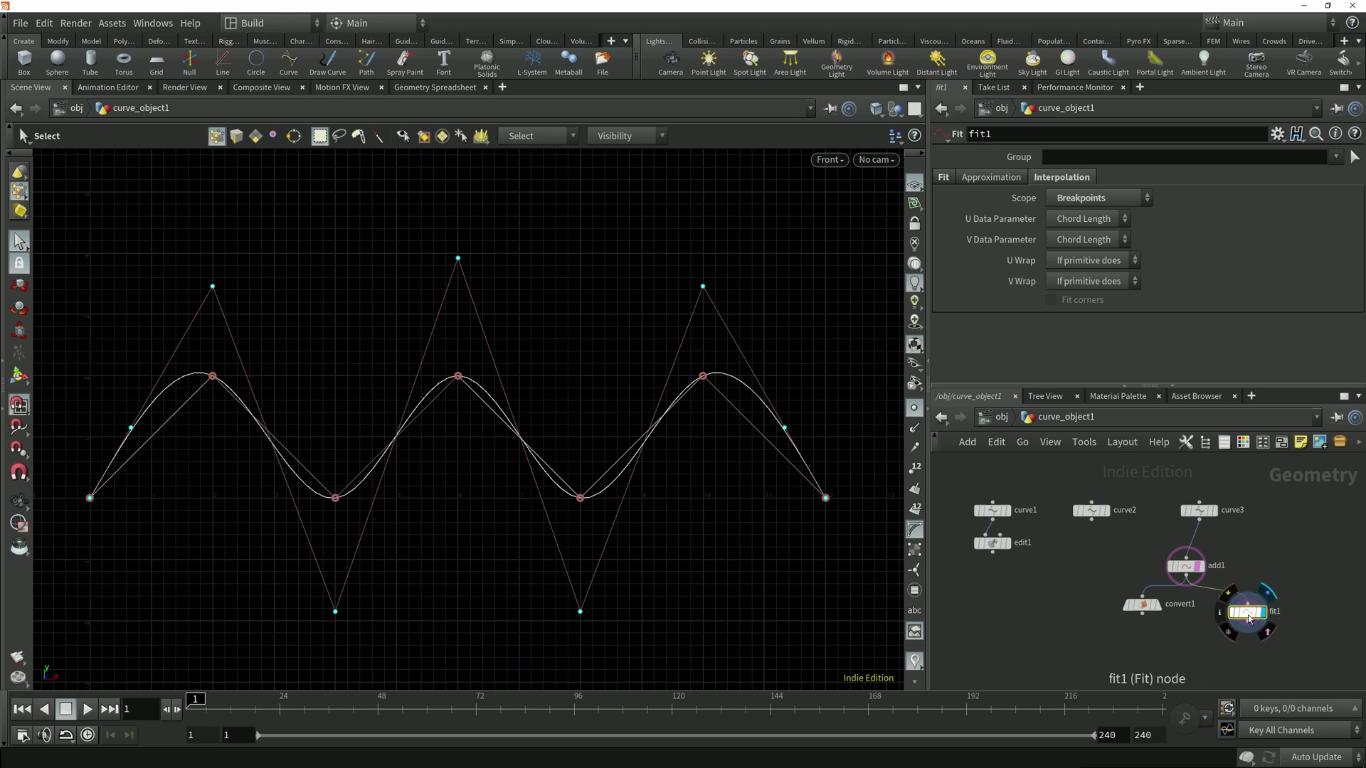
Check curve1's settings, then return to fit1's parameters
click(1009, 514)
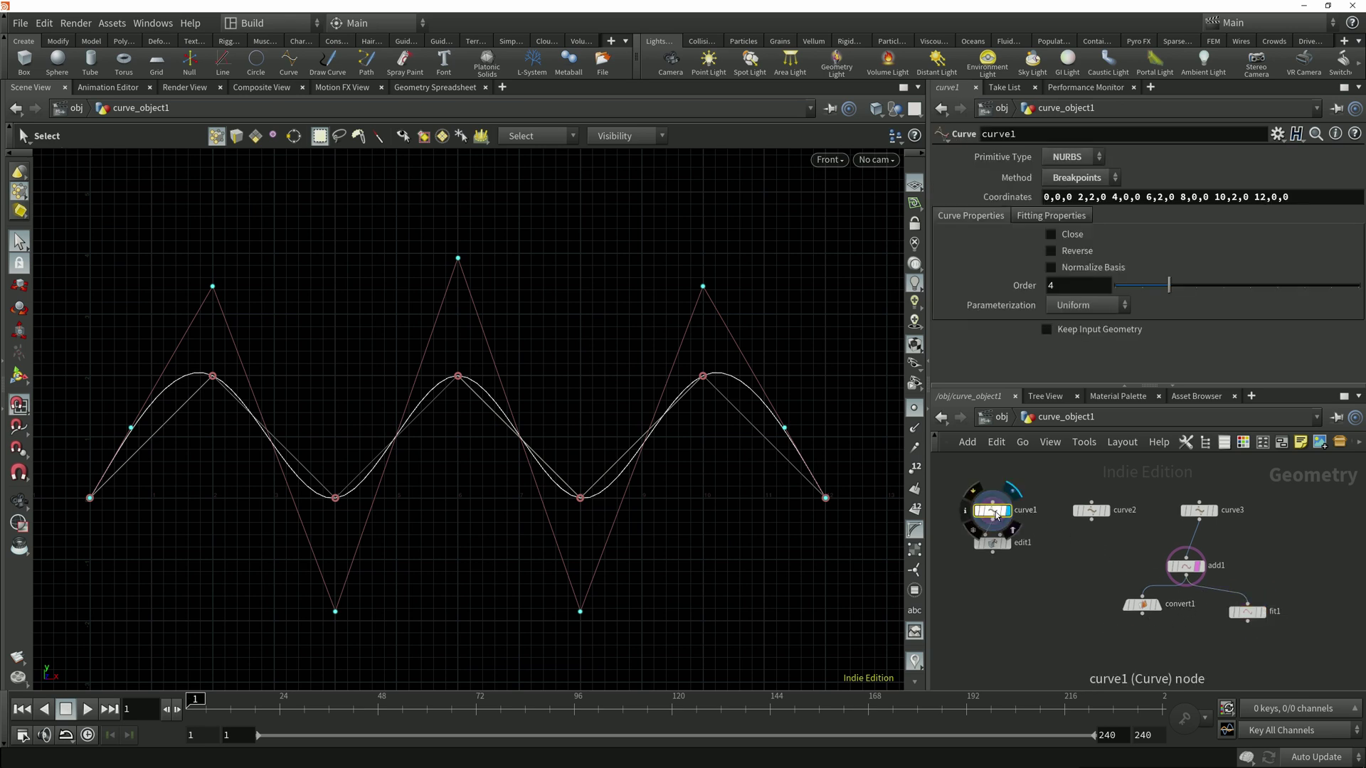
click(1247, 612)
mouse_move(996, 510)
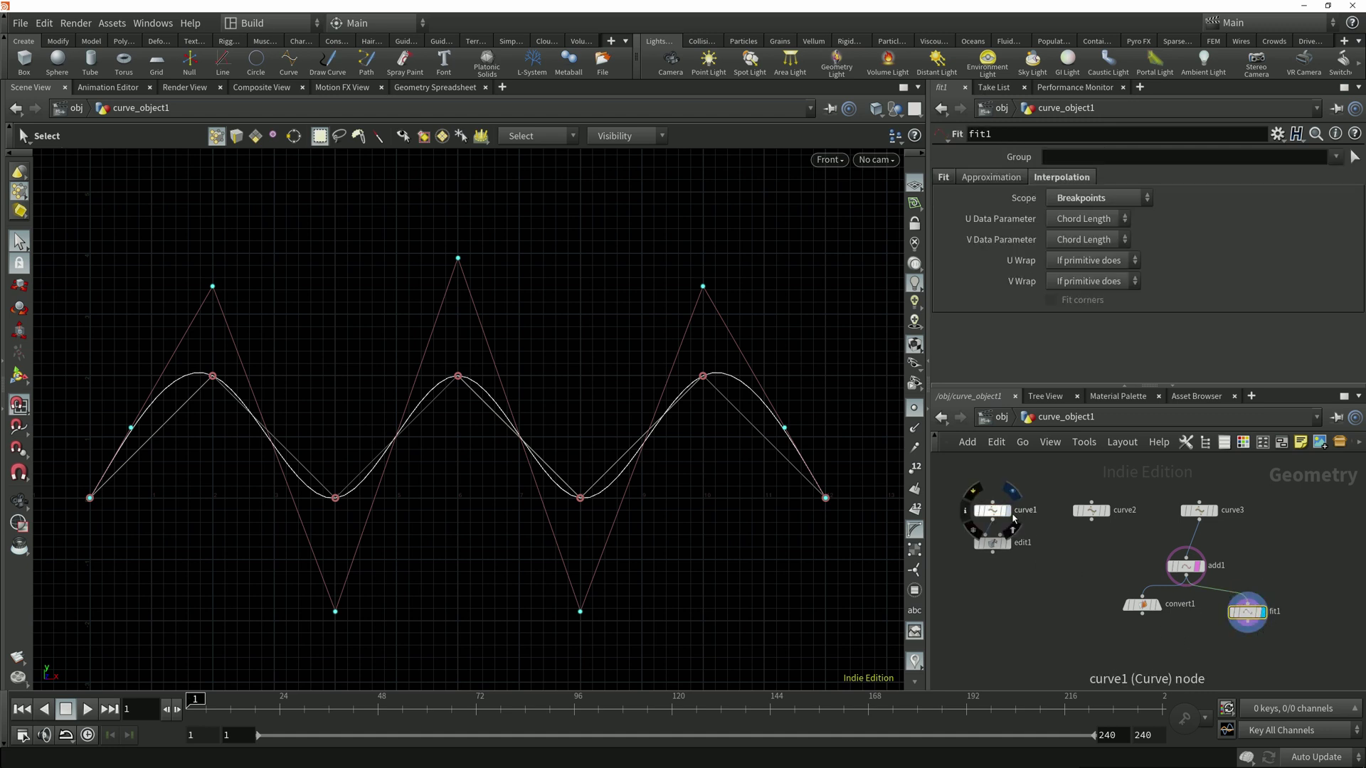
mouse_move(1238, 611)
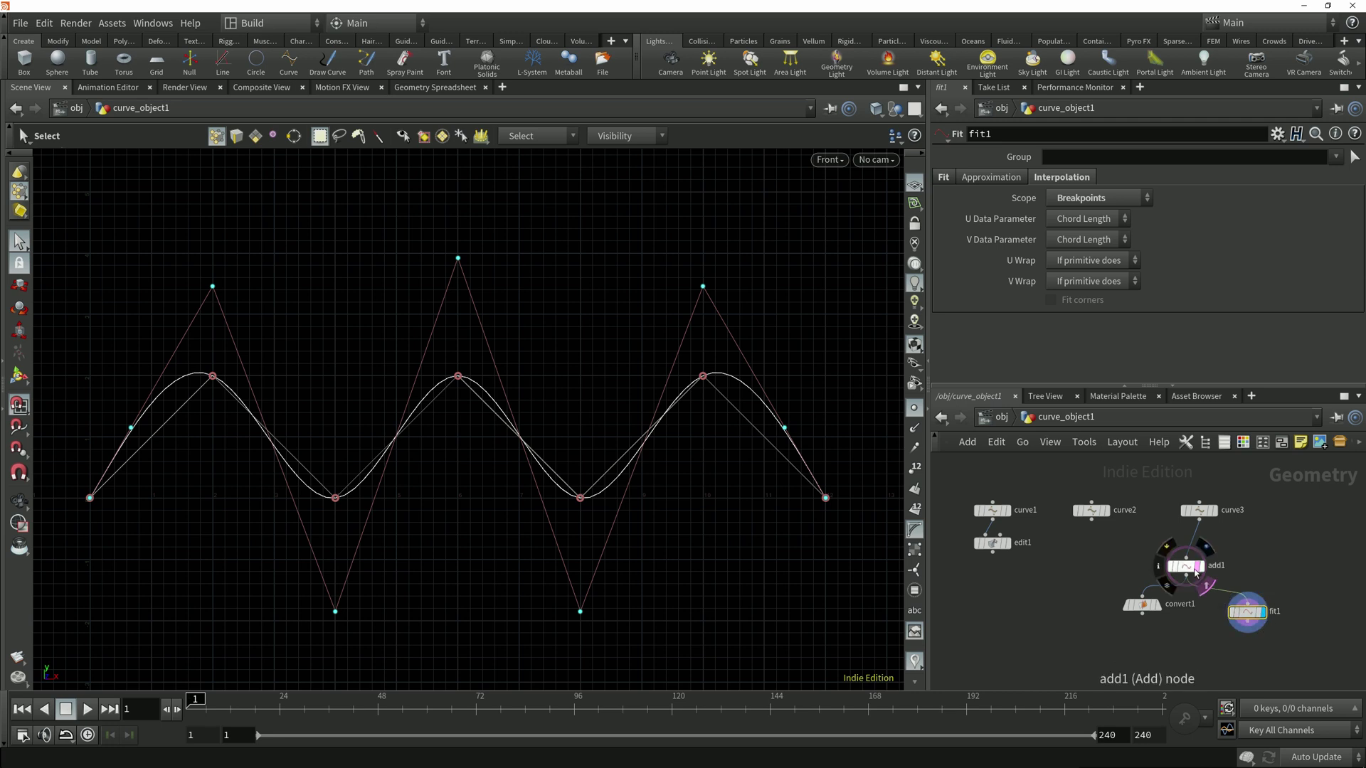
Switch between convert1's and fit1's curves, ending with fit1 displayed and selected
click(1160, 607)
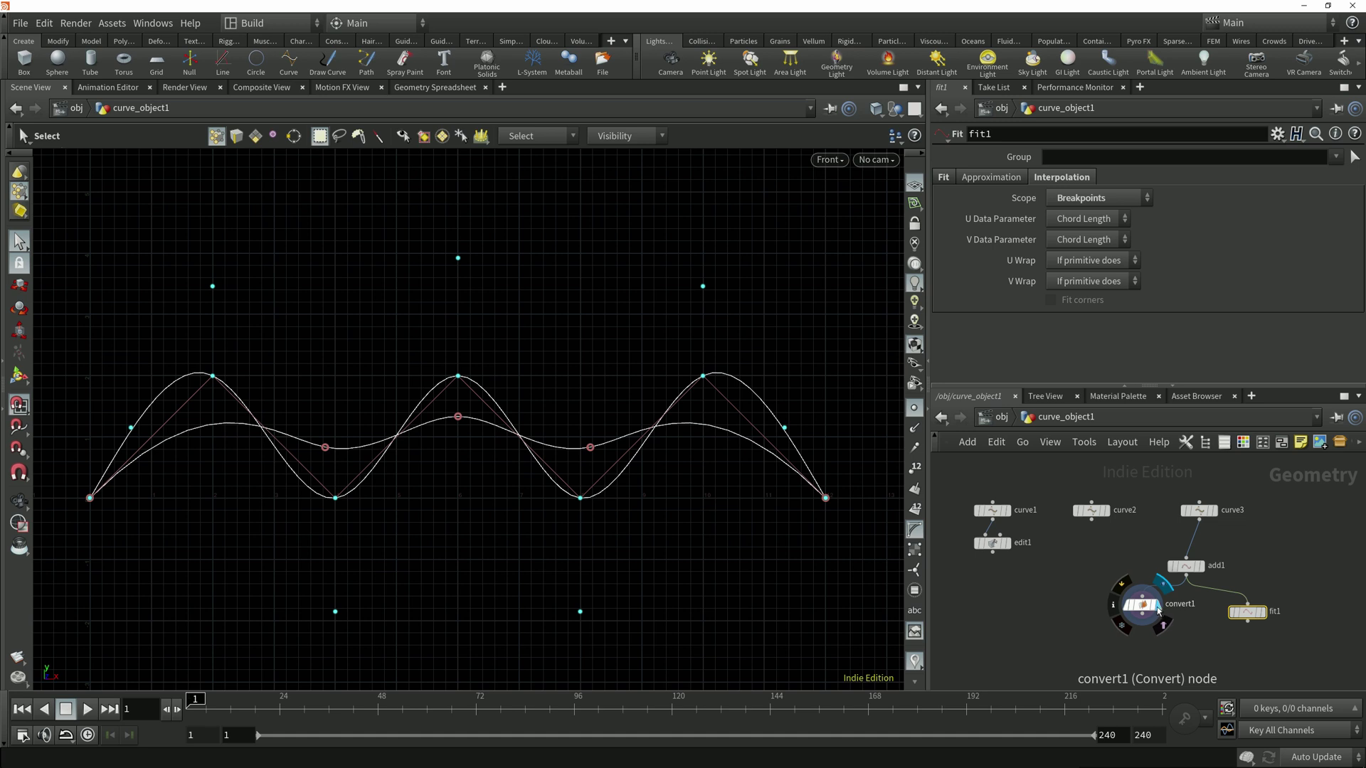
drag(1145, 608, 1139, 613)
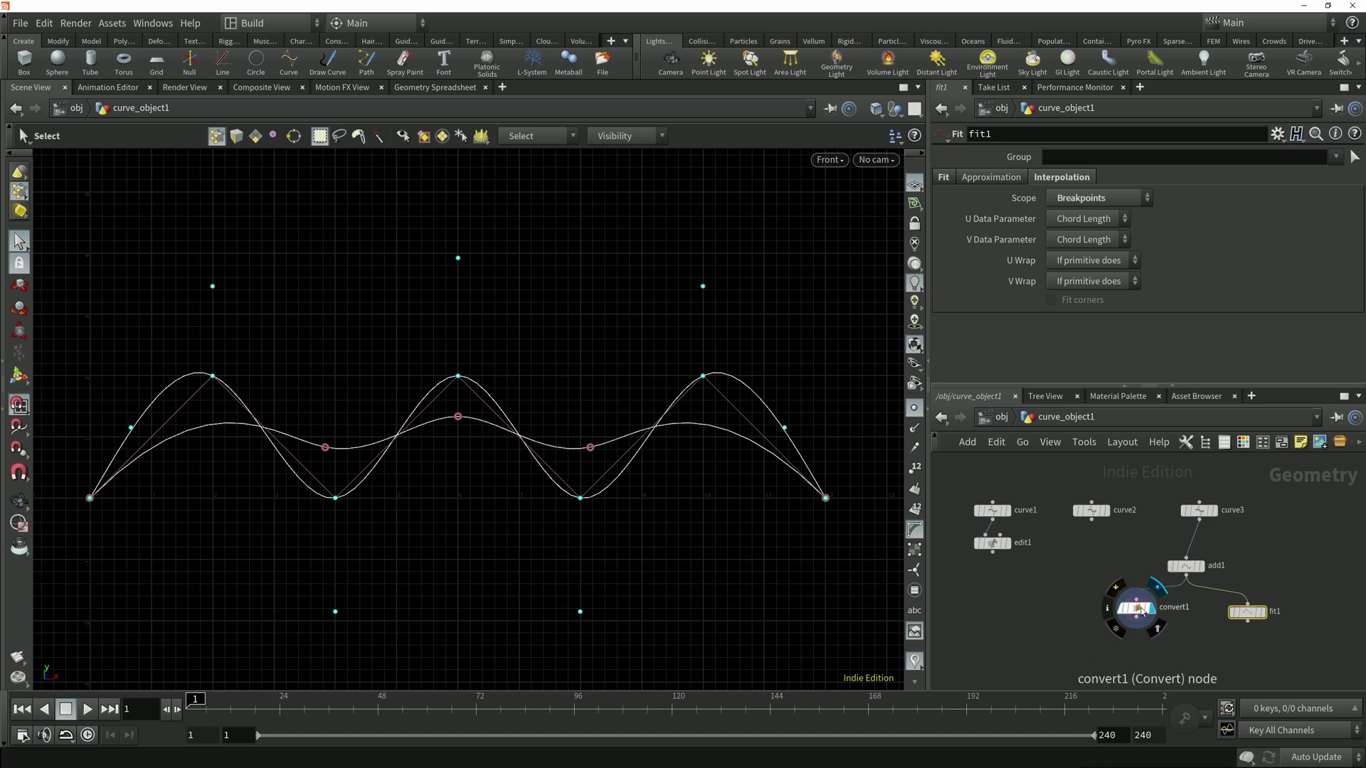
click(1137, 609)
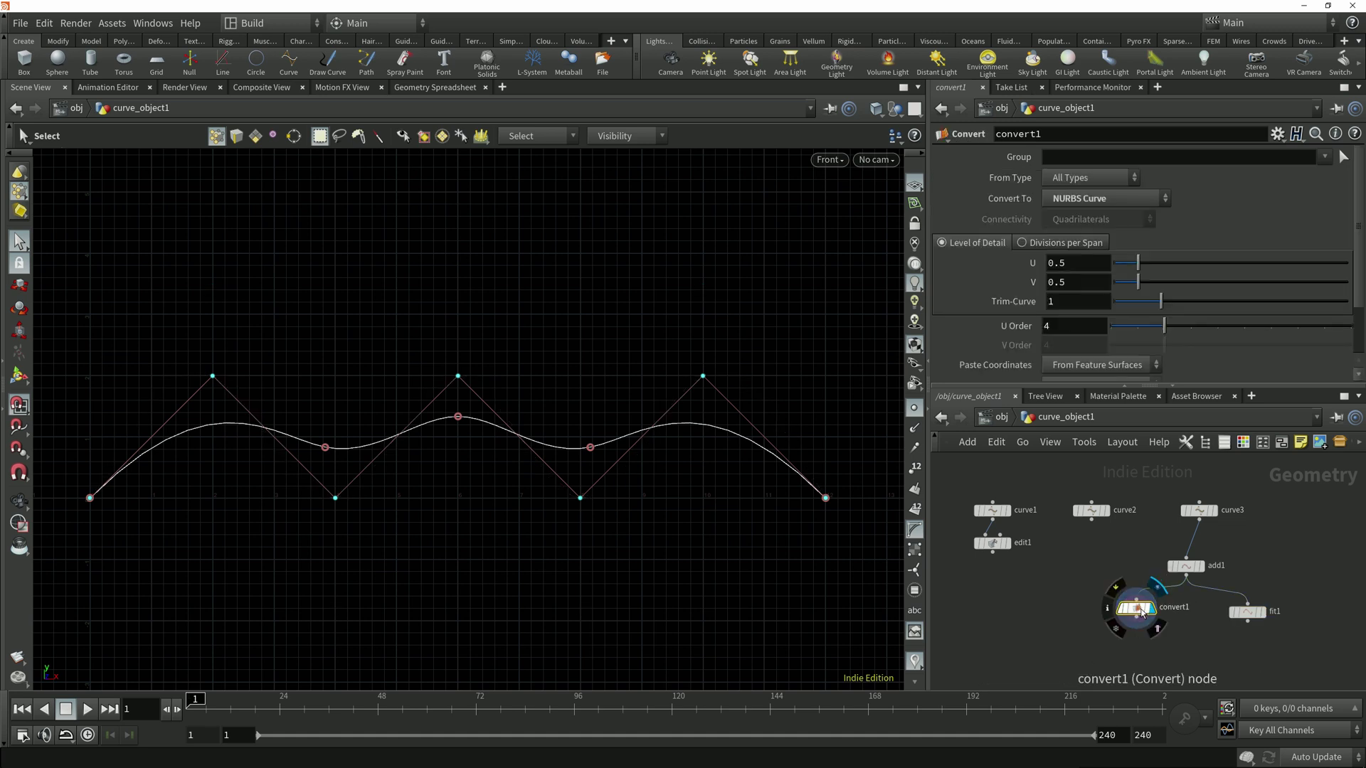
click(1246, 612)
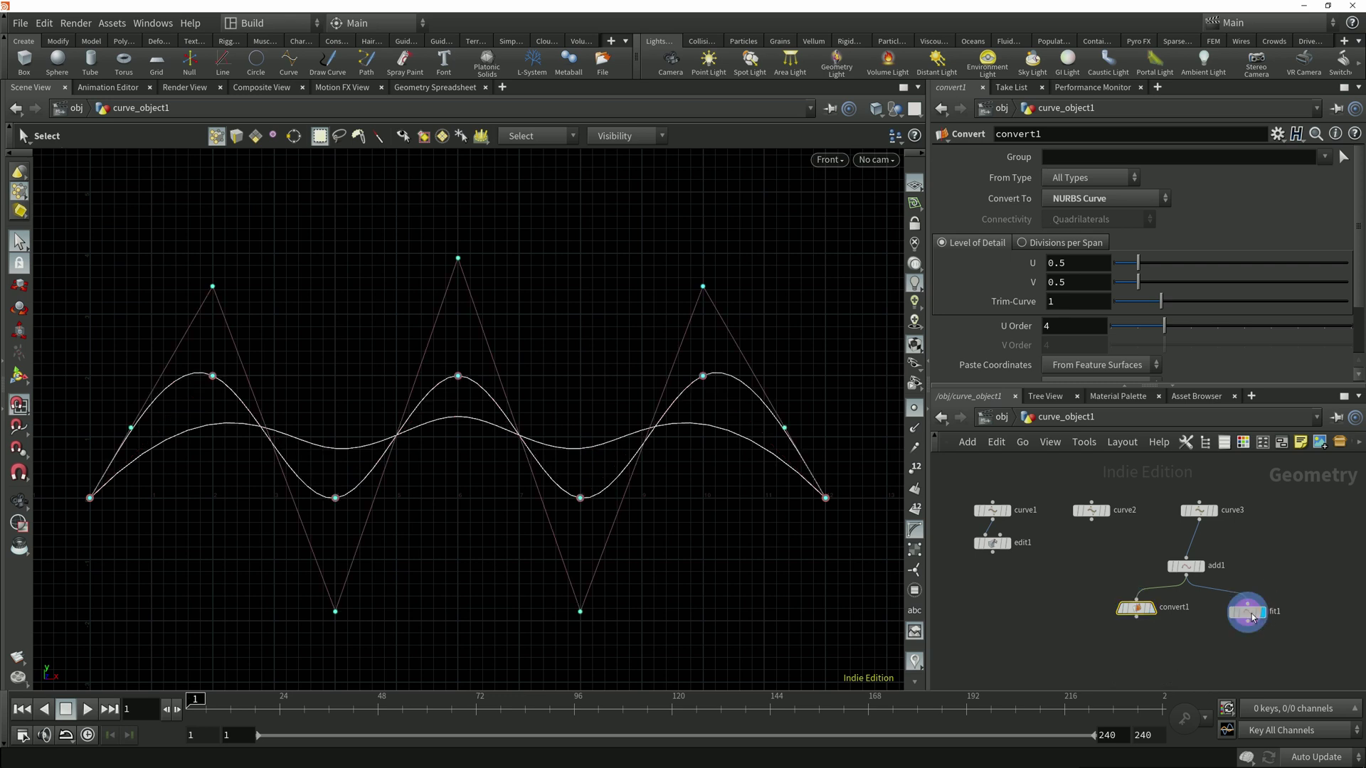
click(1137, 609)
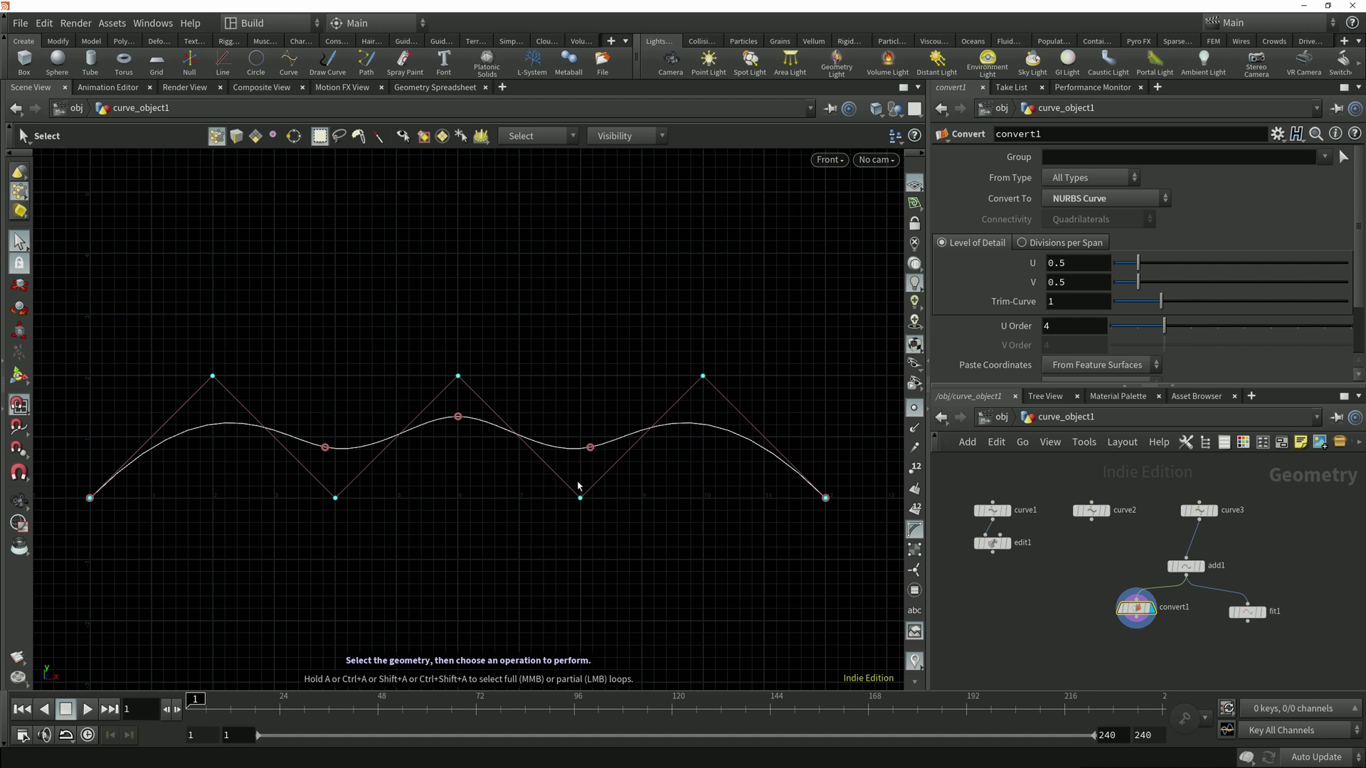
click(1261, 612)
click(1245, 612)
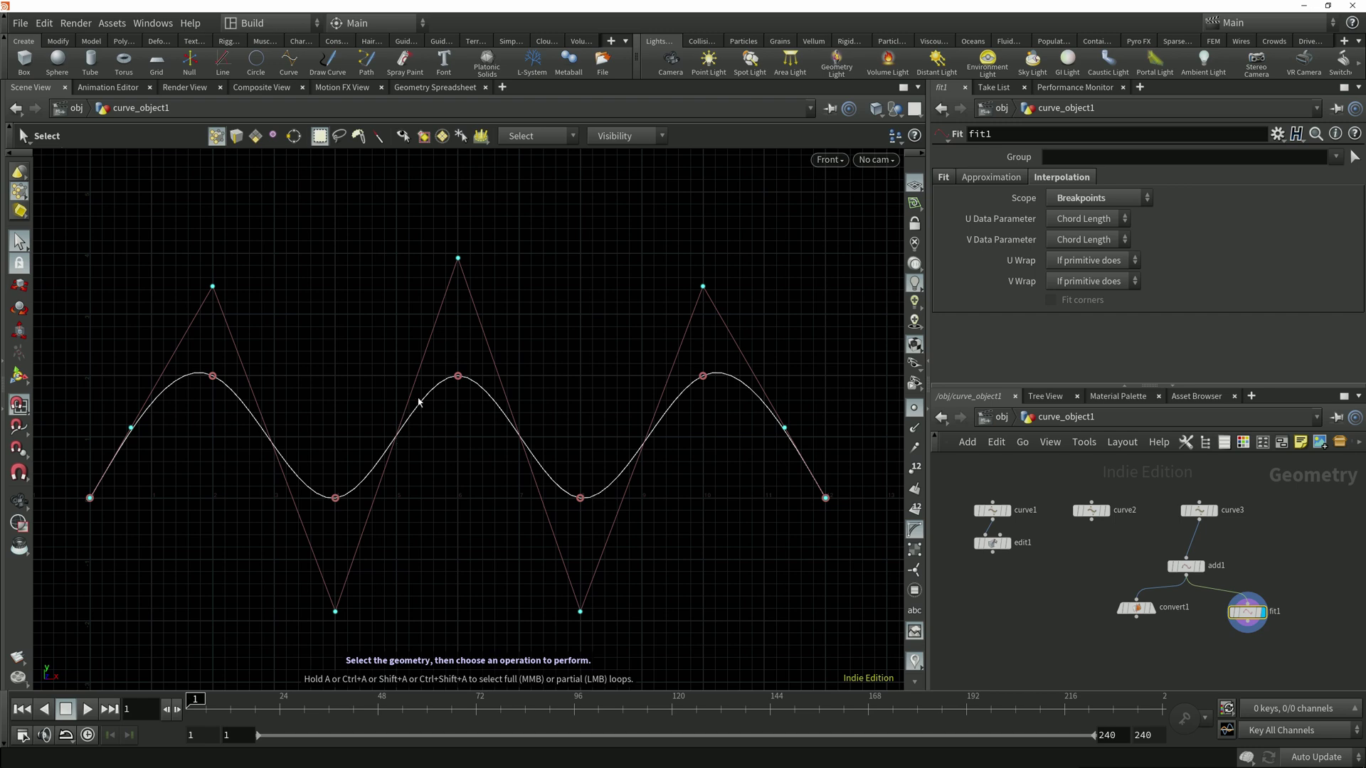